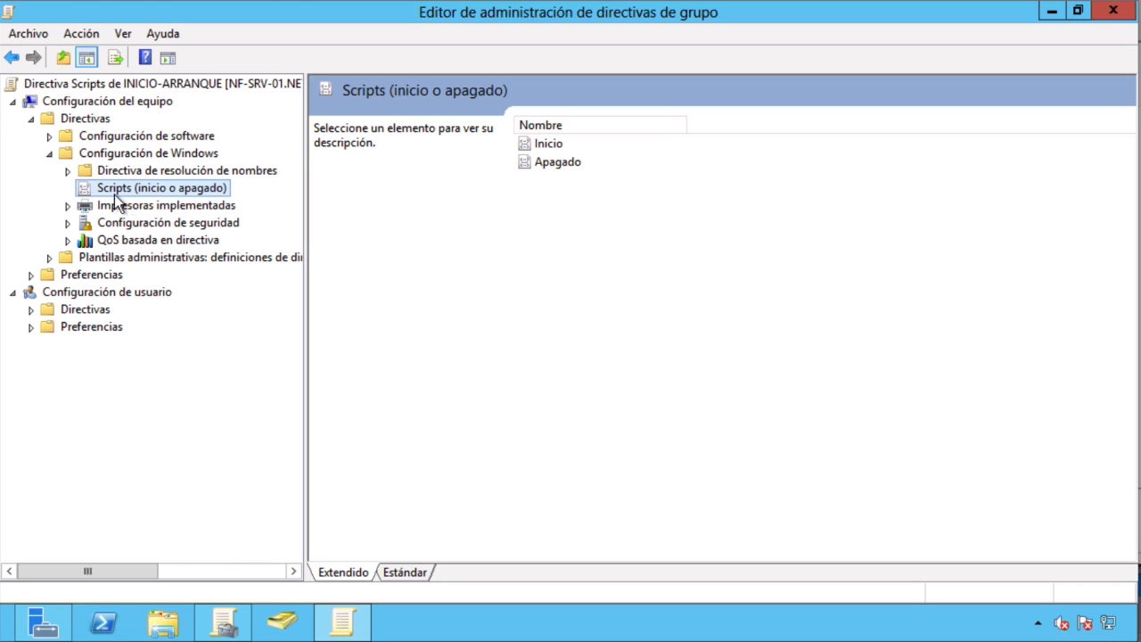
Step: Show the logon and logoff scripts in the Windows settings of the user configuration's Directivas
click(31, 309)
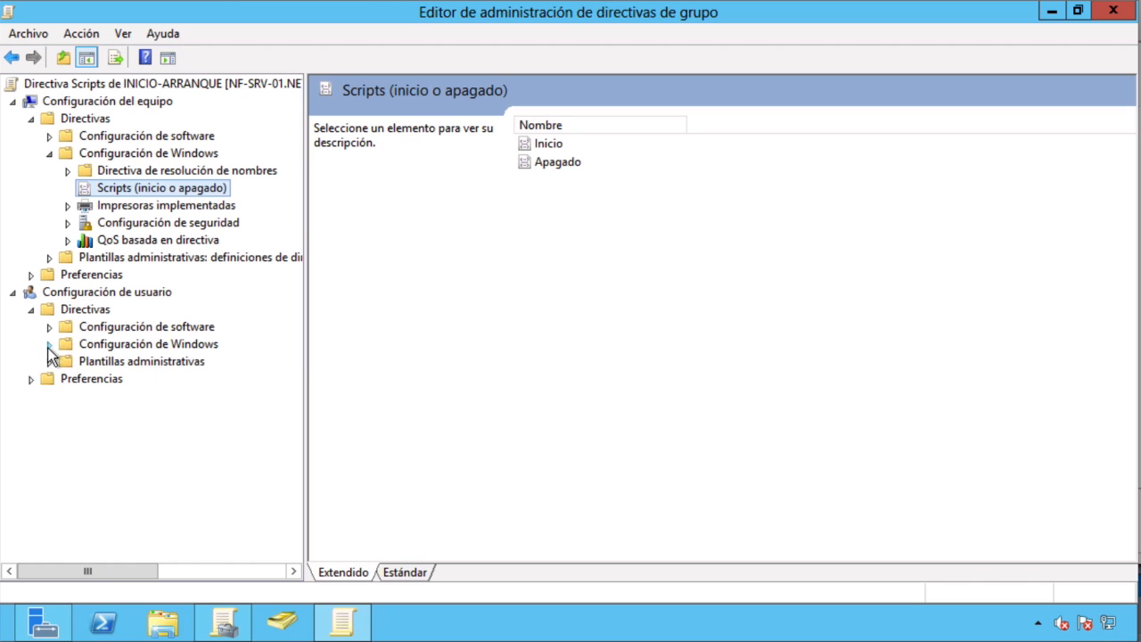
click(49, 346)
click(119, 365)
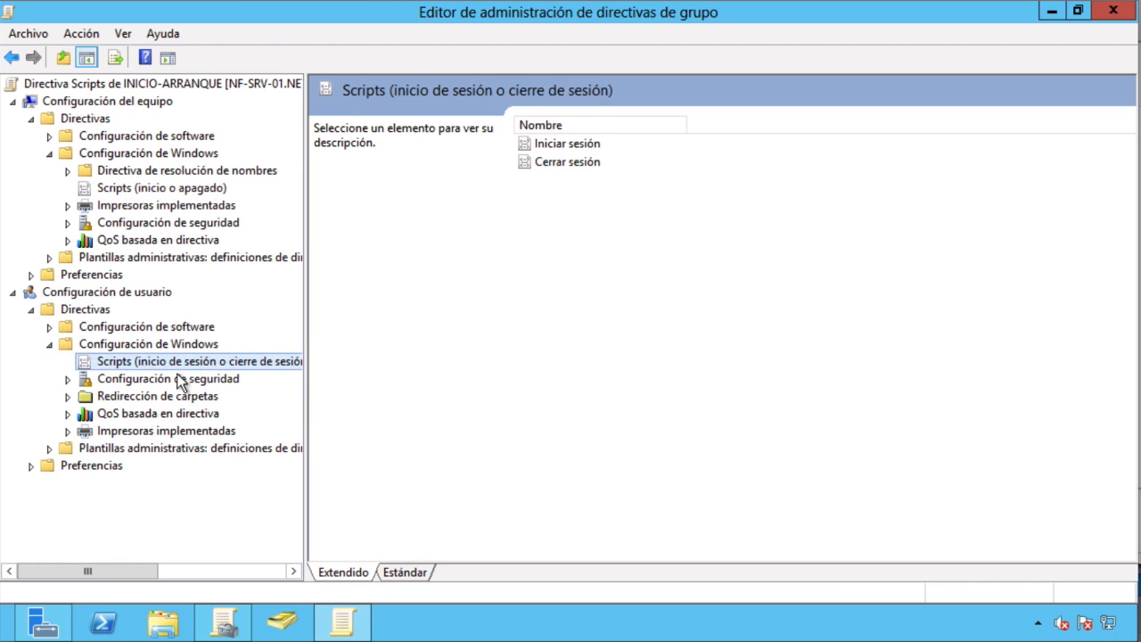
Step: Return to the computer configuration's Scripts (inicio o apagado) and open the properties of Inicio
click(136, 193)
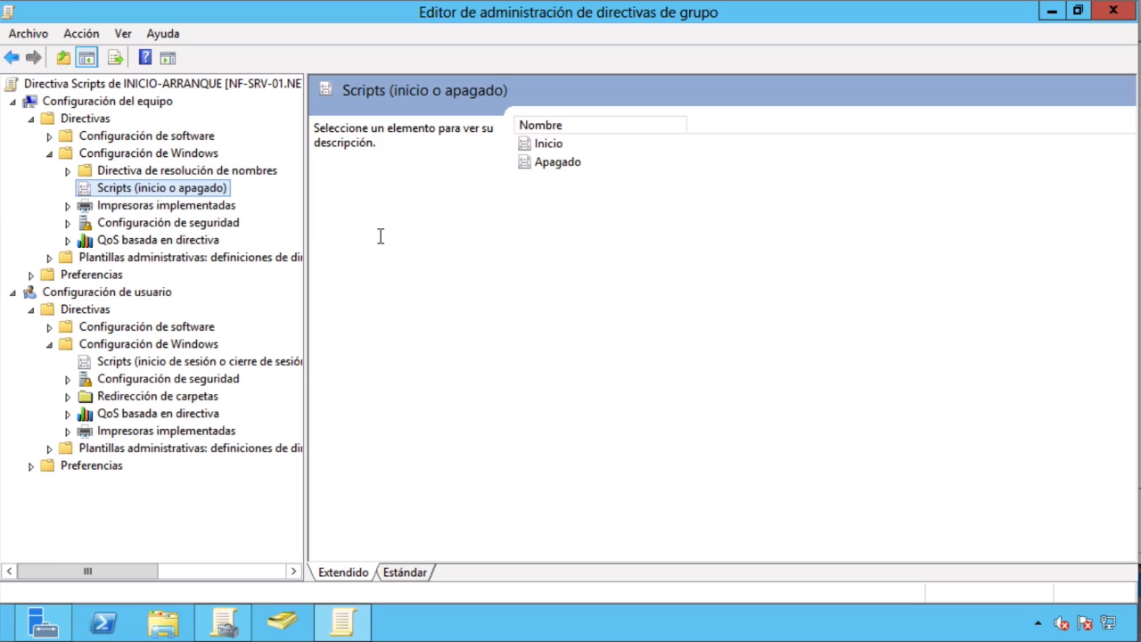
click(553, 145)
click(552, 163)
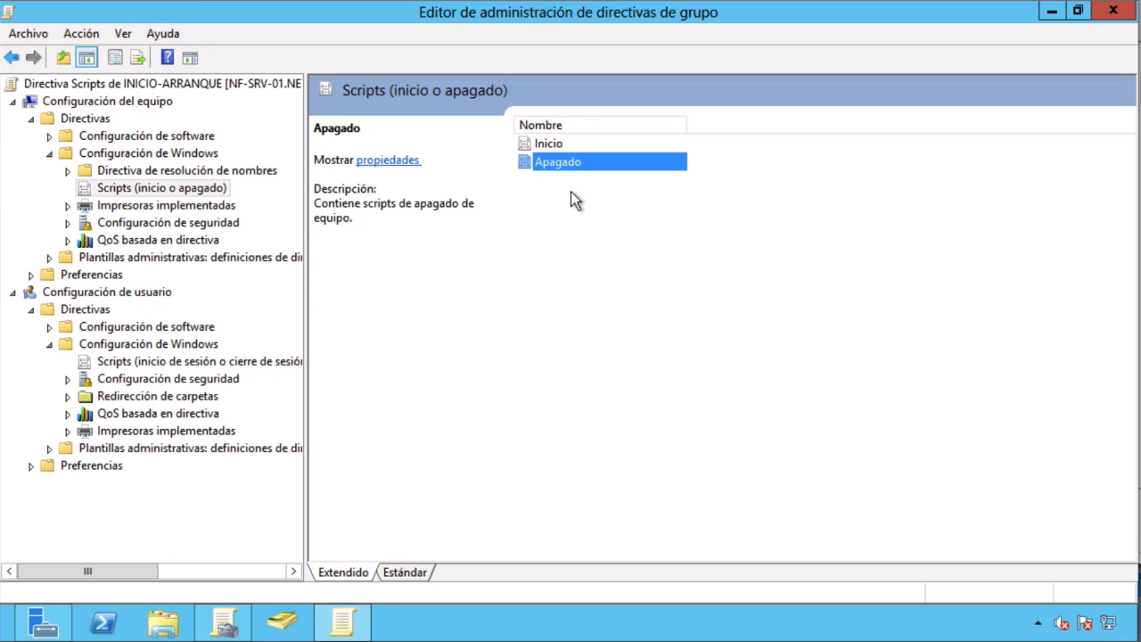
right_click(553, 154)
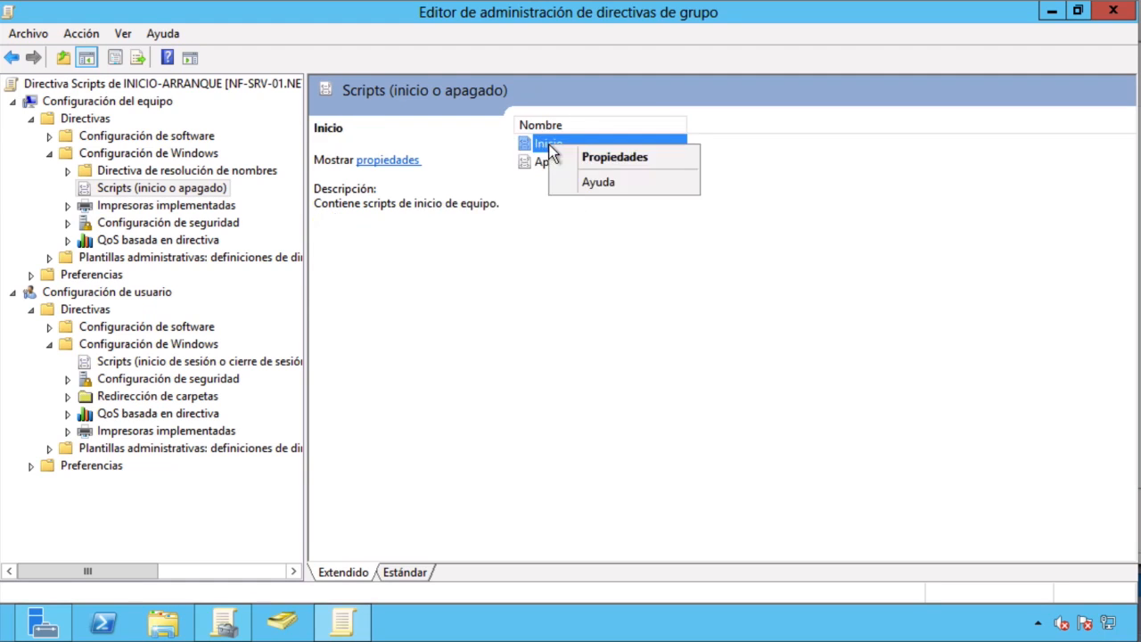
click(601, 156)
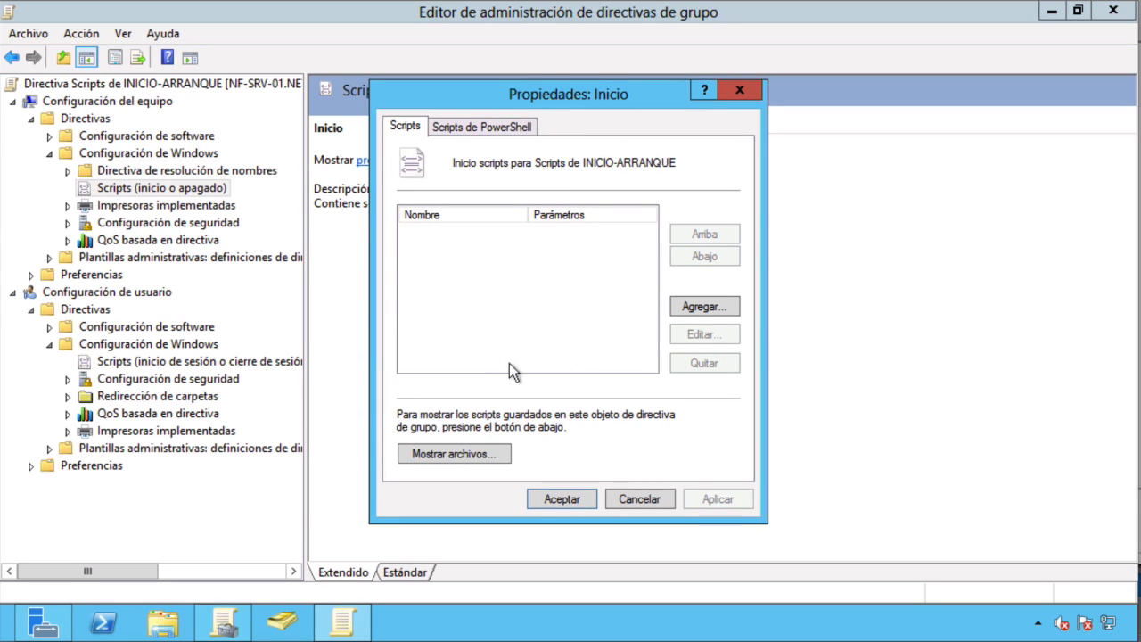
Step: Examine the form for adding a startup script and the execution order options for PowerShell scripts, returning to the standard Scripts page
click(697, 303)
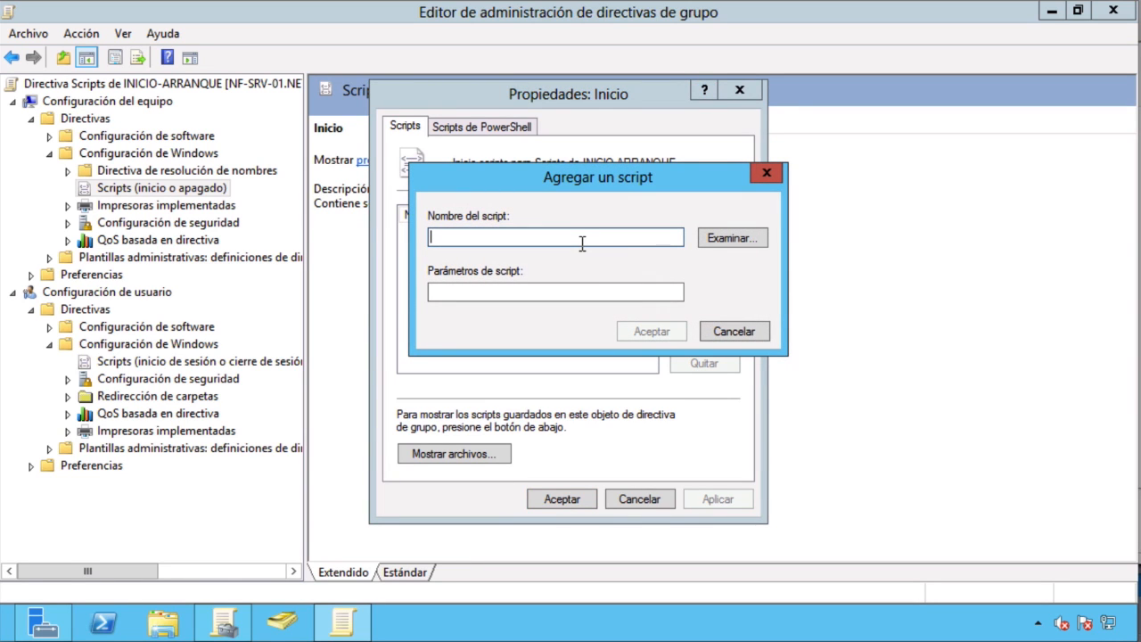
click(725, 333)
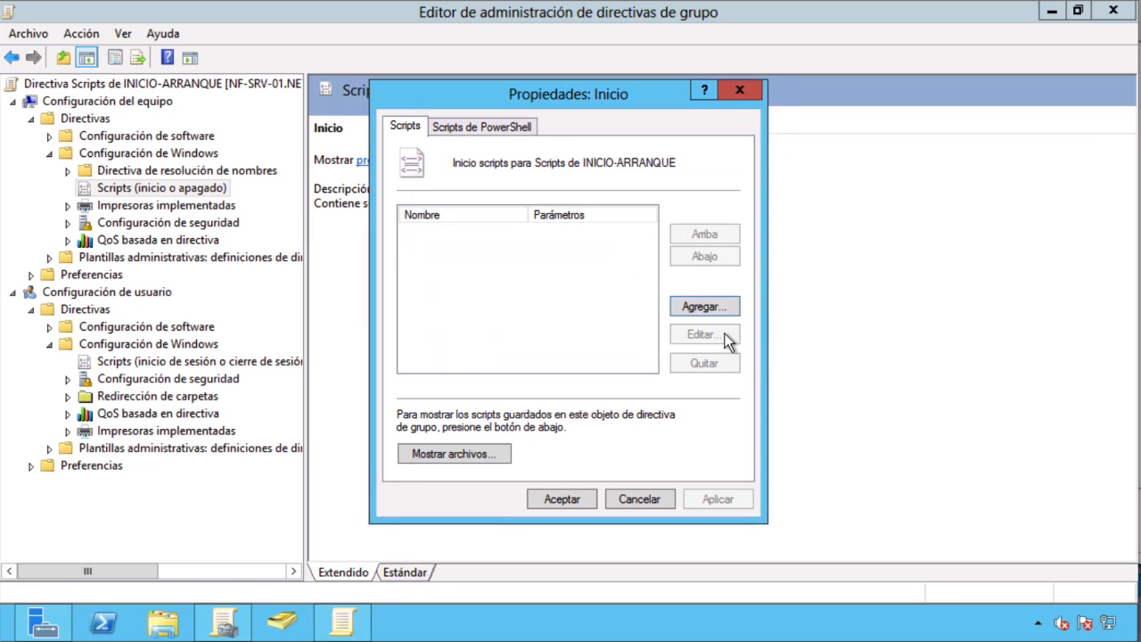
click(473, 127)
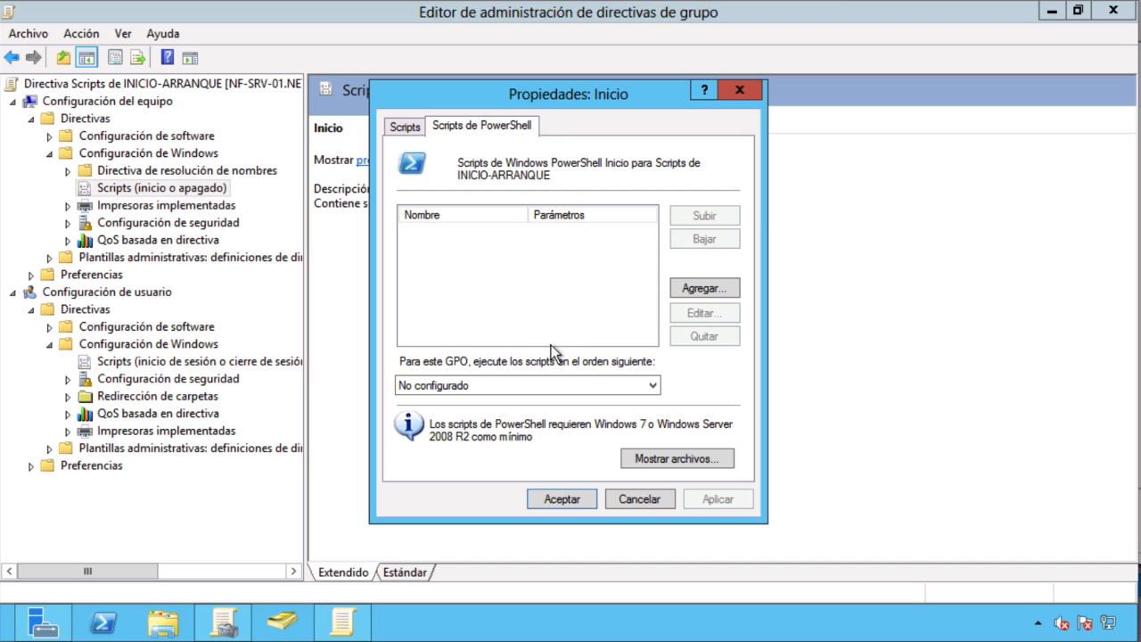
click(518, 380)
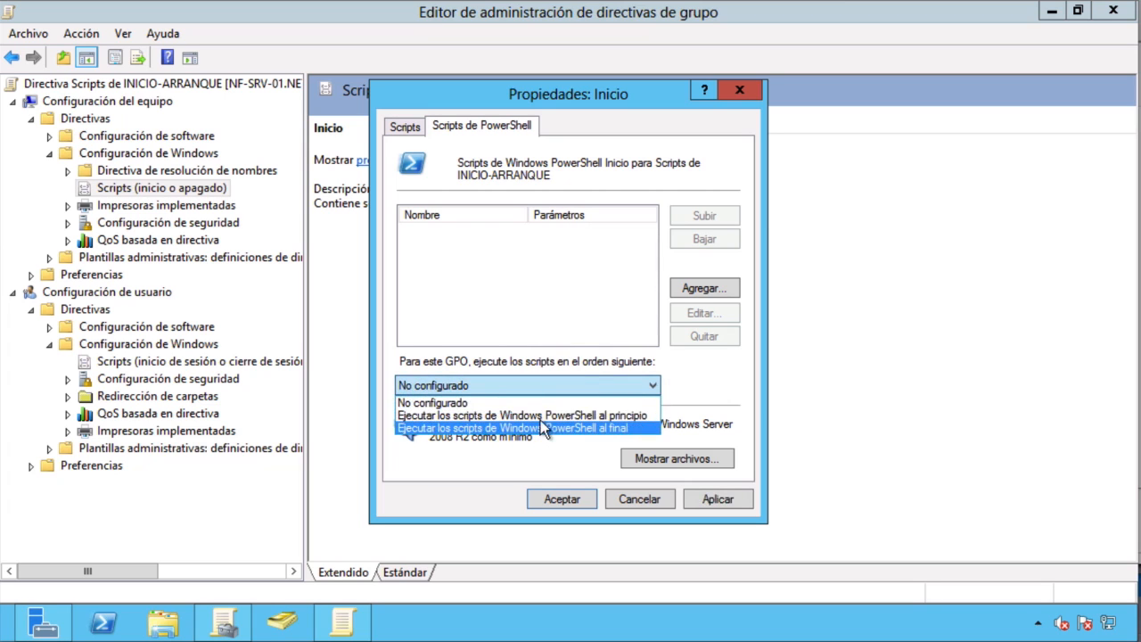
click(406, 128)
click(404, 128)
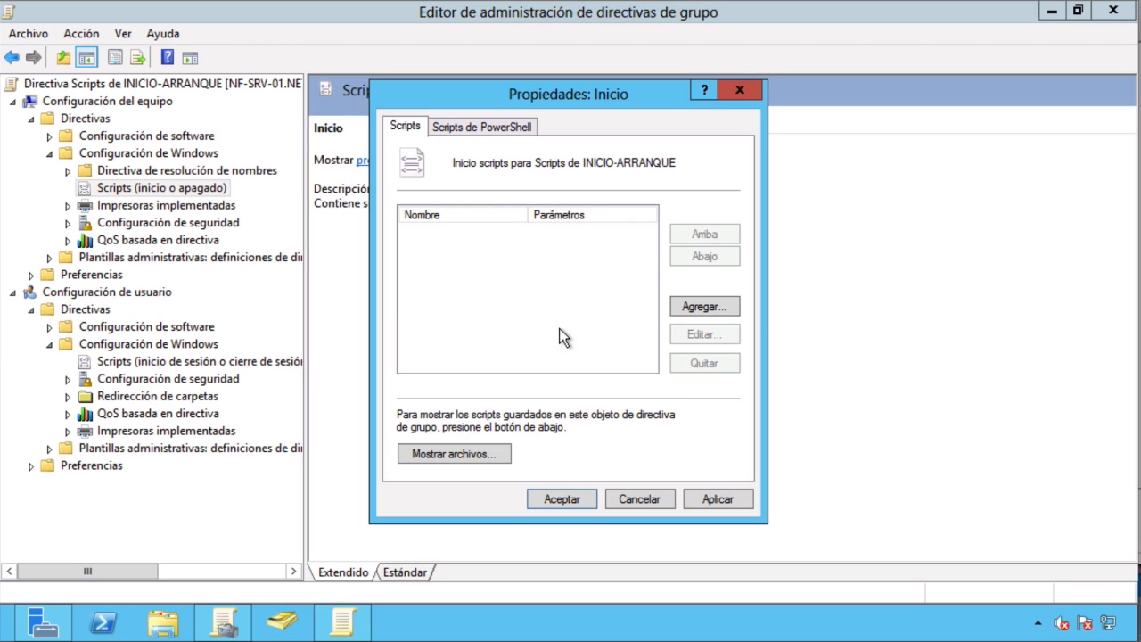
Step: Switch to File Explorer and open the Windows folder on the local disk C:
click(170, 614)
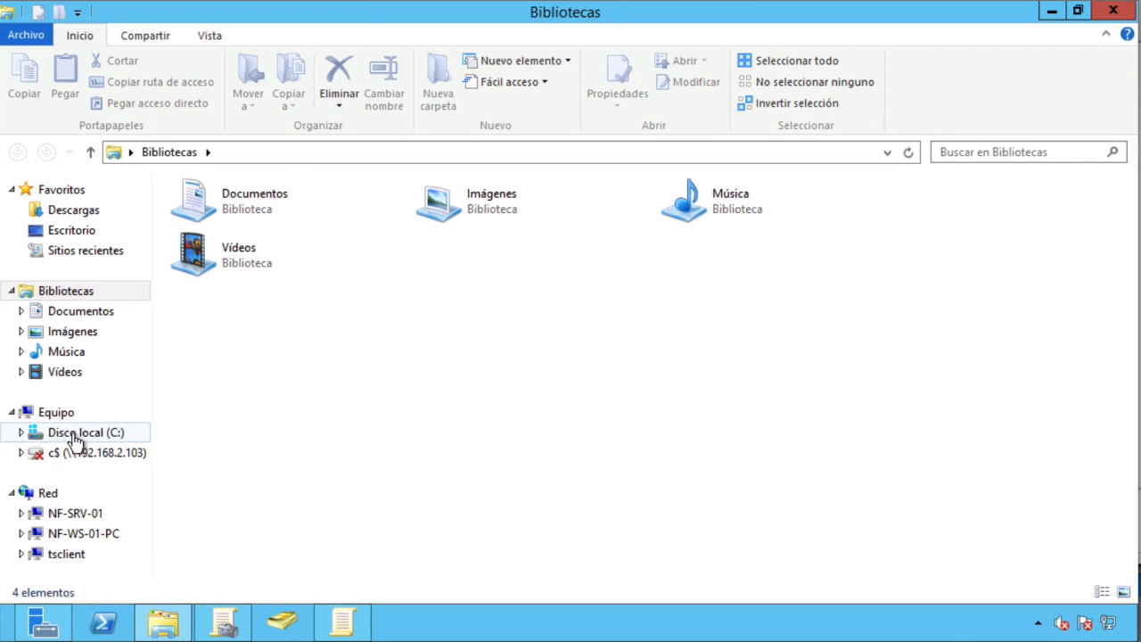
click(75, 434)
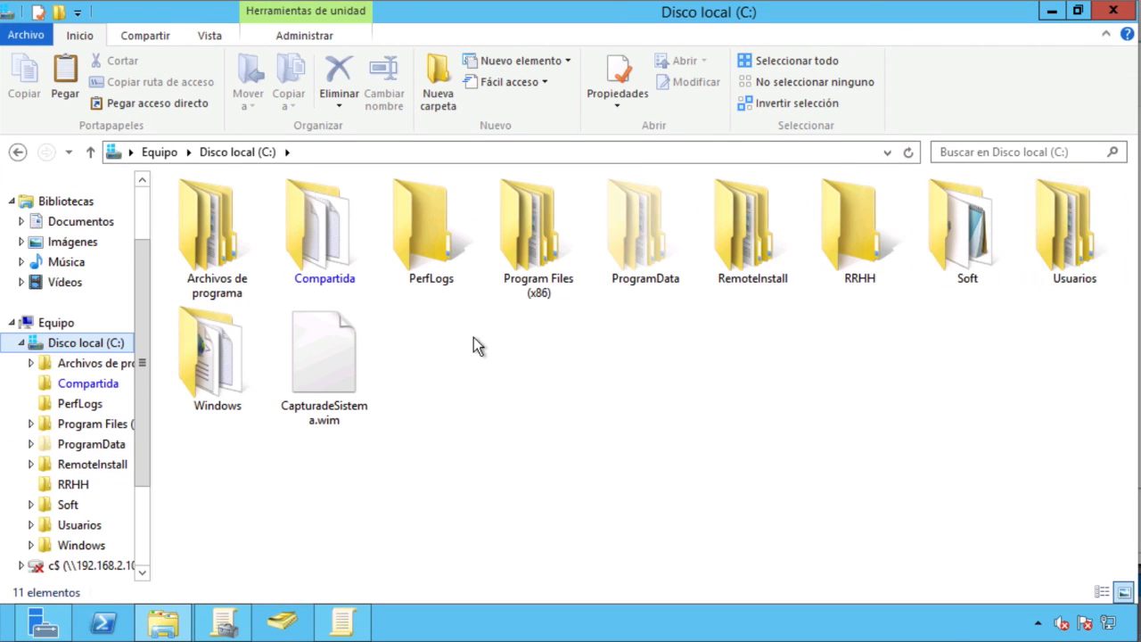
double_click(227, 358)
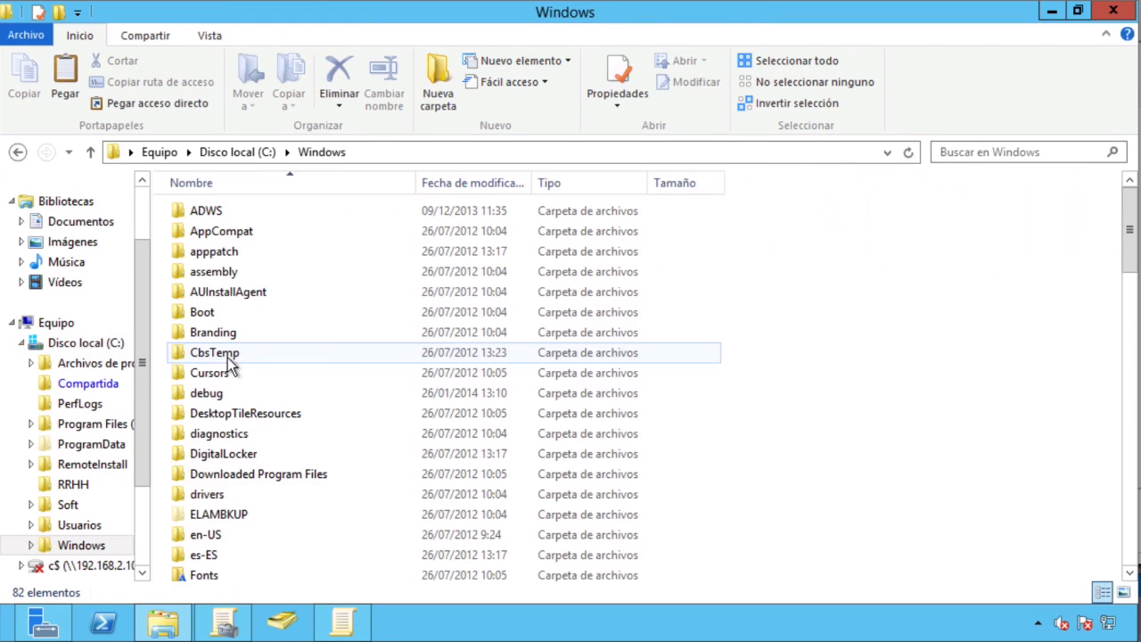
Step: Go to the SYSVOL\domain\Policies folder inside Windows
click(260, 395)
text(sys)
key(Down)
key(Down)
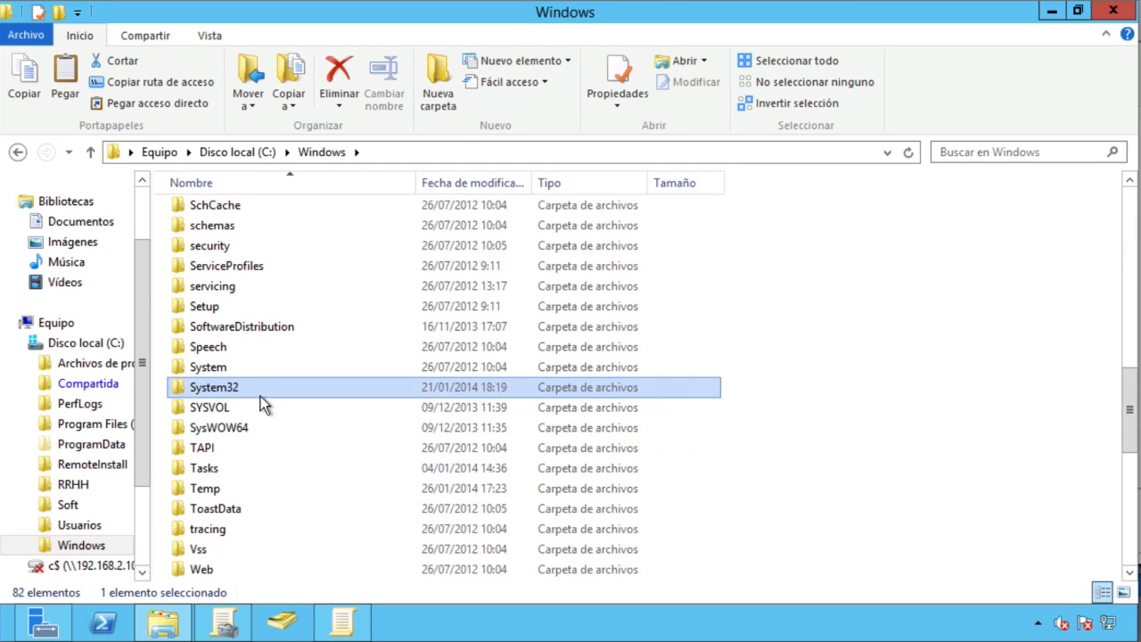
key(Return)
key(Down)
key(Down)
key(Home)
key(Return)
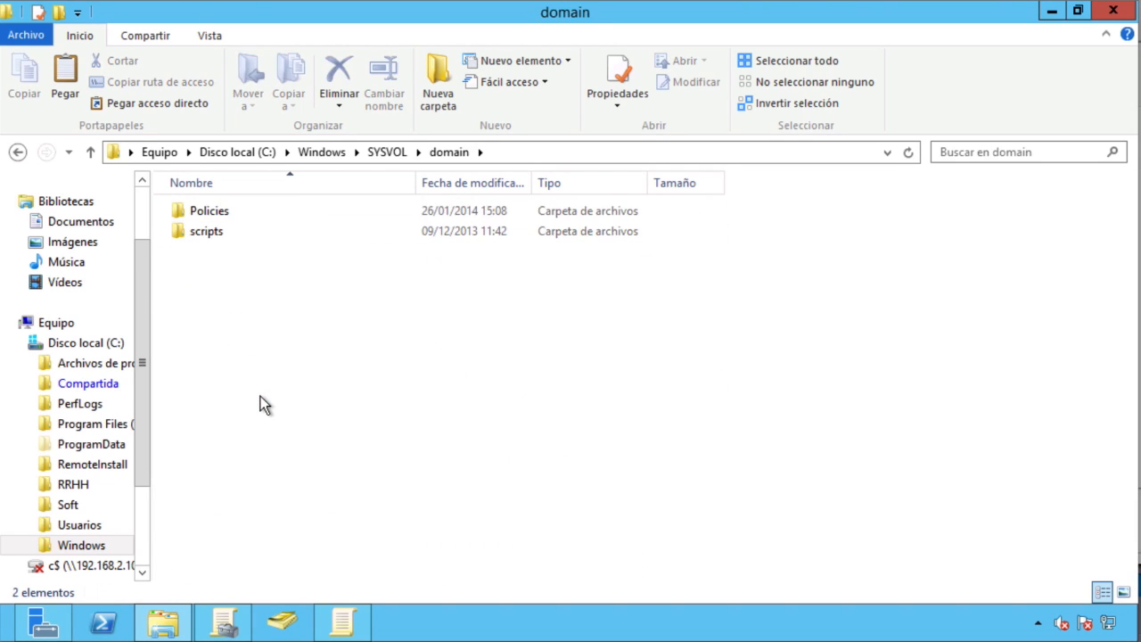
key(Down)
key(Up)
key(Return)
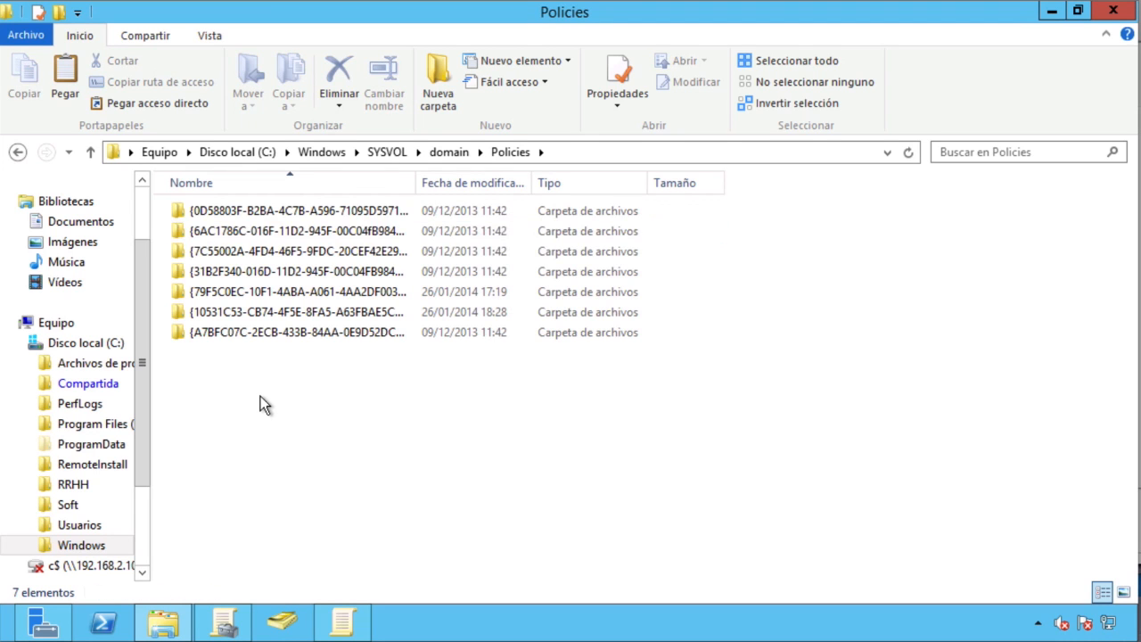
Step: Fit the Nombre column's width to the full names of the policy folders
key(Down)
key(Down)
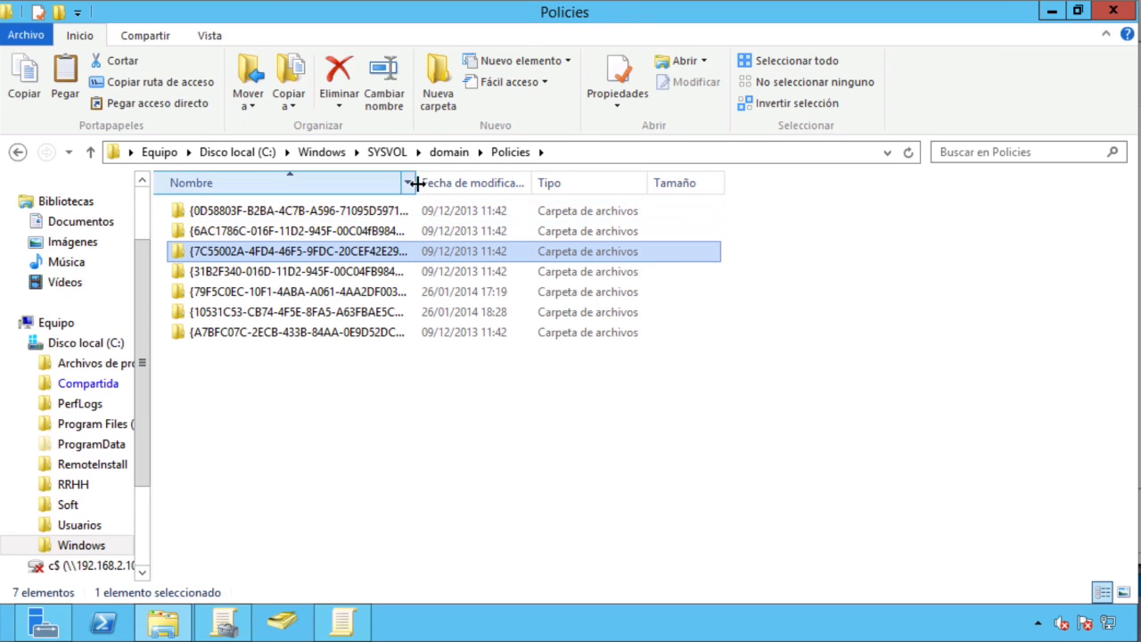
double_click(415, 183)
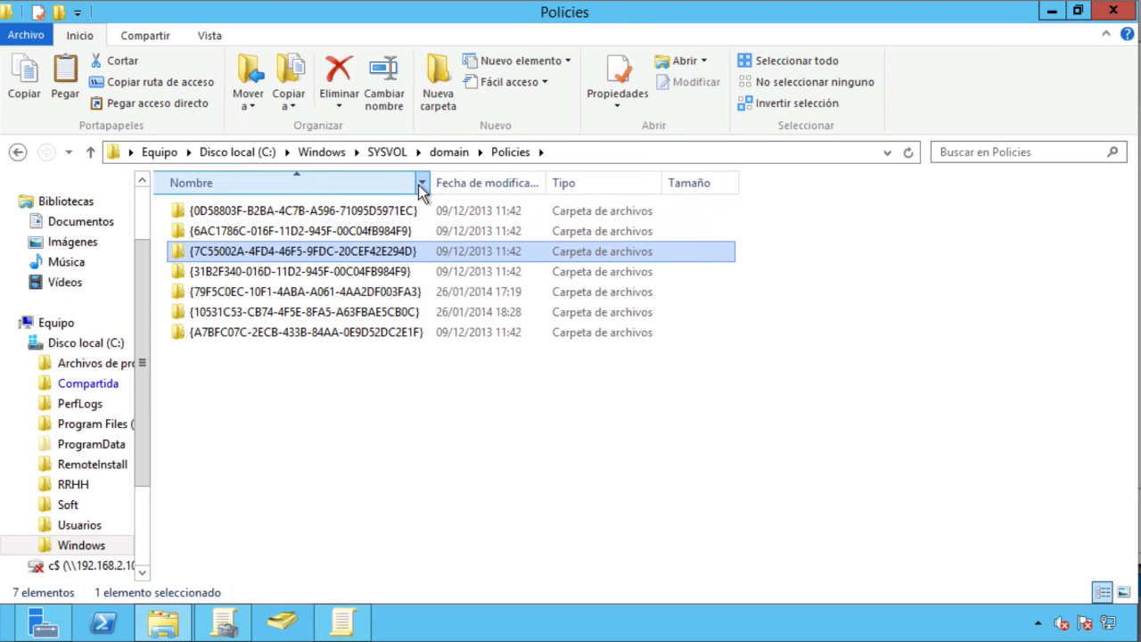
Step: Look inside the Logoff and Logon folders under User\Scripts of policy {7C55002A-4FD4-46F5-9FDC-20CEF42E294D}
double_click(320, 255)
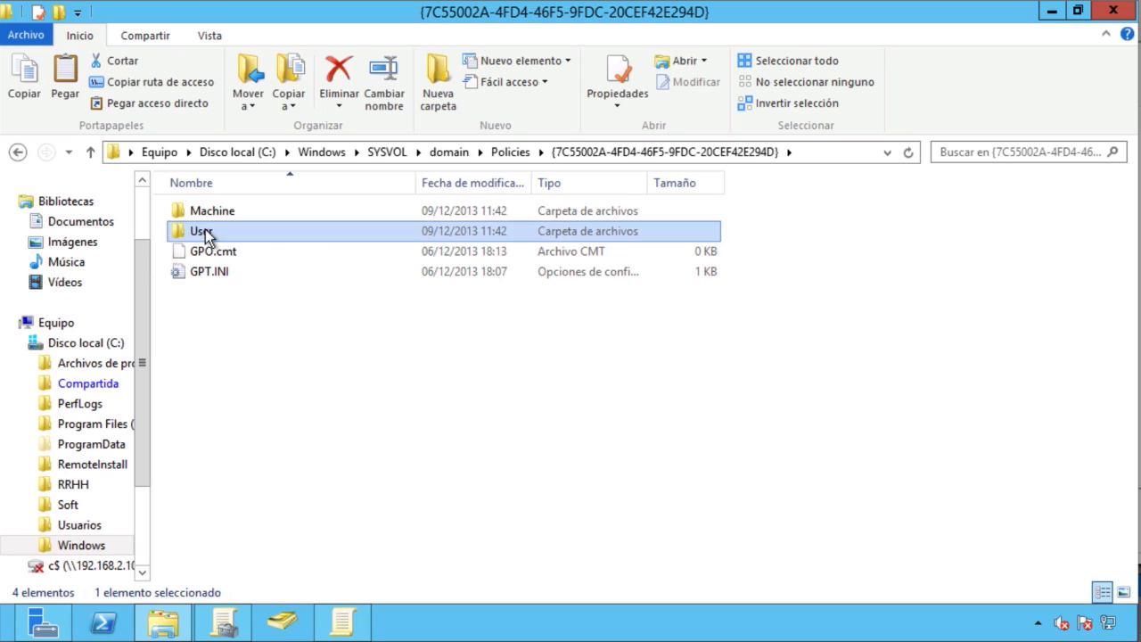
double_click(205, 229)
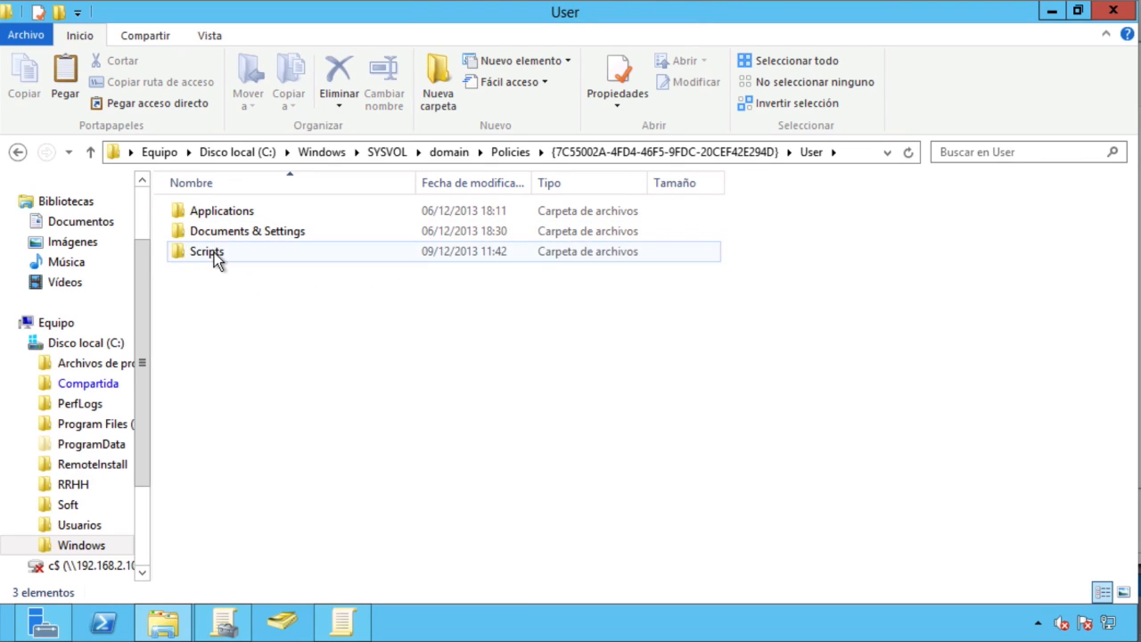
double_click(212, 253)
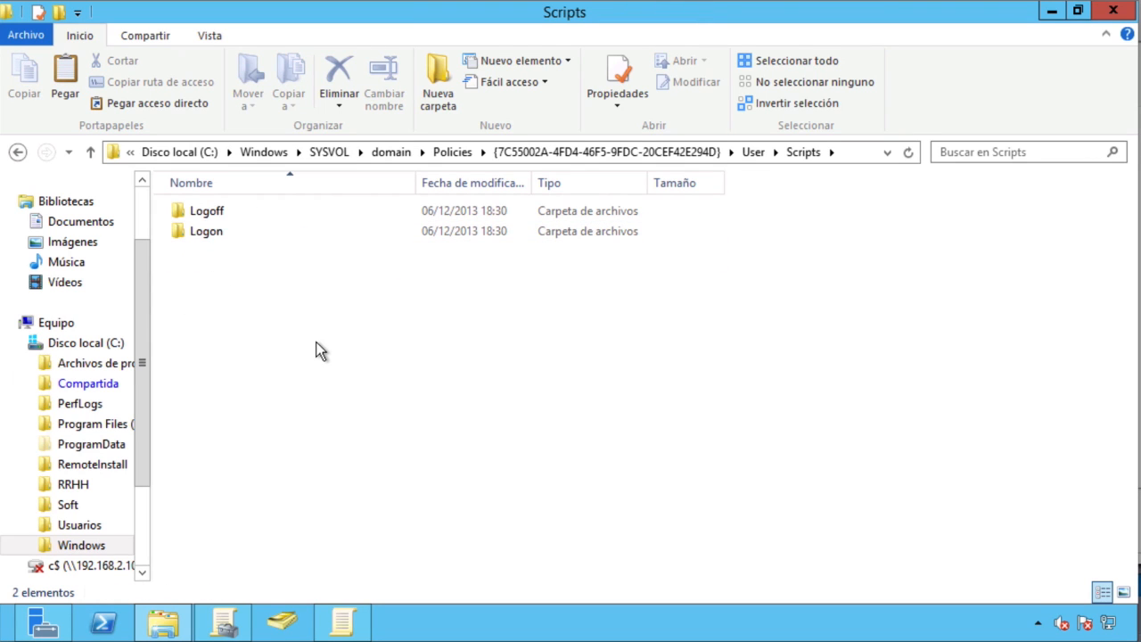
double_click(207, 212)
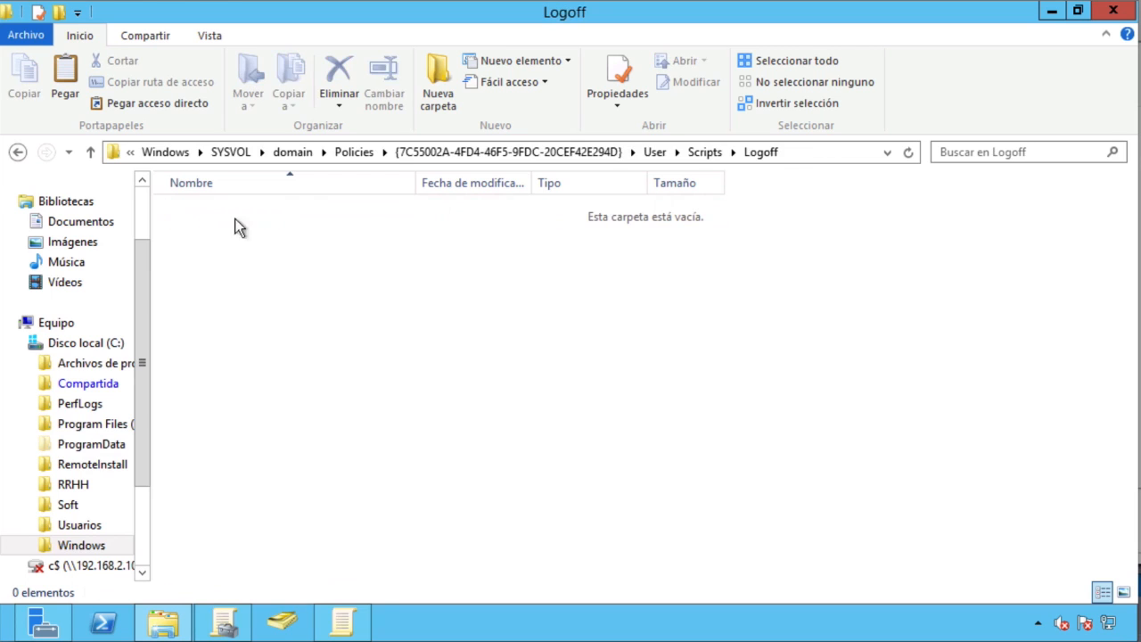
click(703, 152)
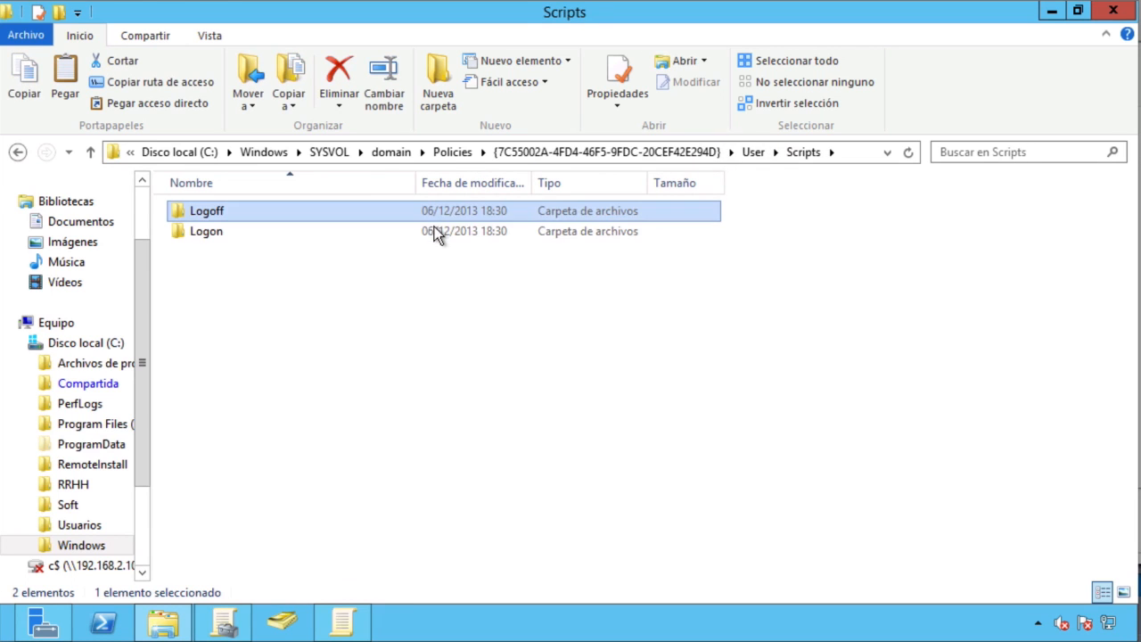
double_click(223, 236)
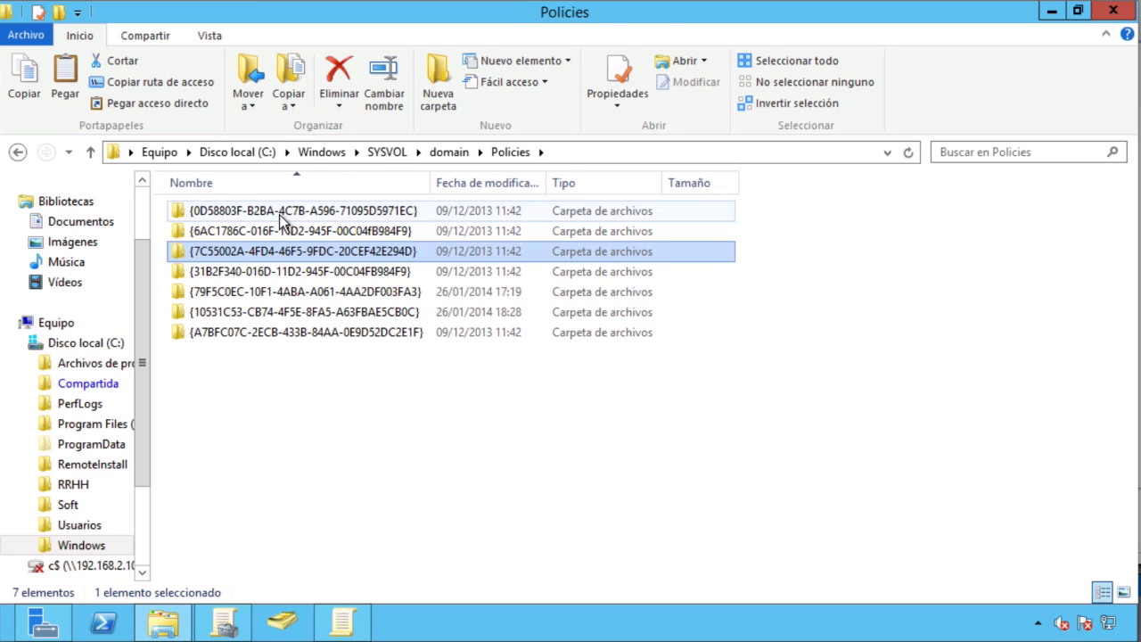
Step: Check the Machine folder of policy {0D58803F-B2BA-4C7B-A596-71095D5971EC} and return to Policies
double_click(279, 210)
double_click(214, 218)
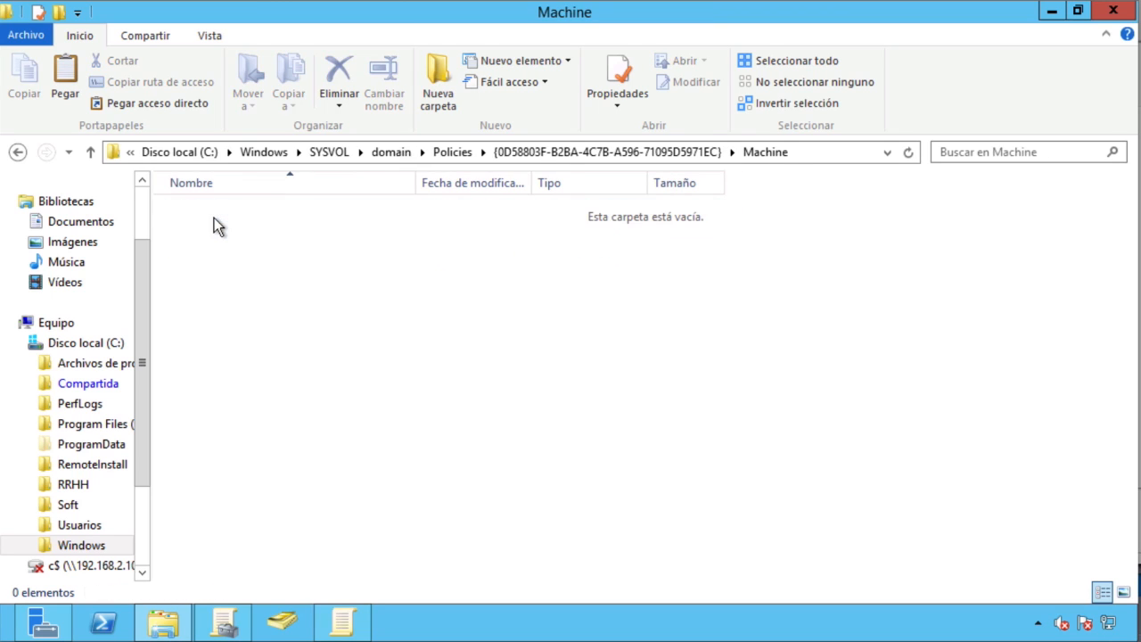
click(450, 151)
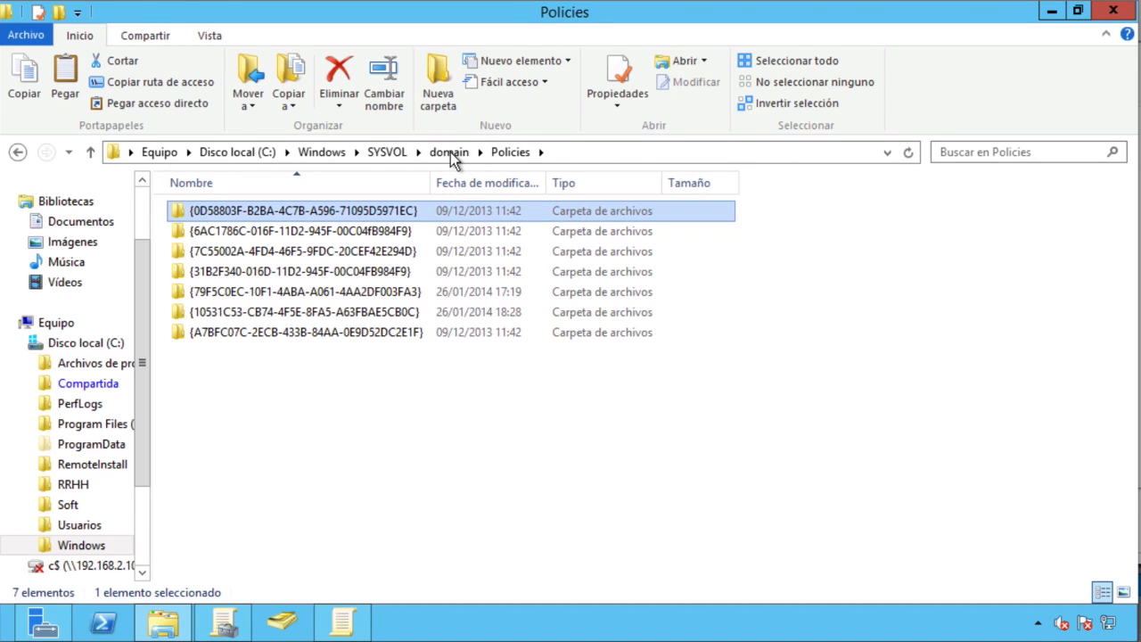
Step: Open the MACHINE\Scripts folder of policy {31B2F340-016D-11D2-945F-00C04FB984F9} to view its Shutdown and Startup folders
click(294, 276)
double_click(293, 275)
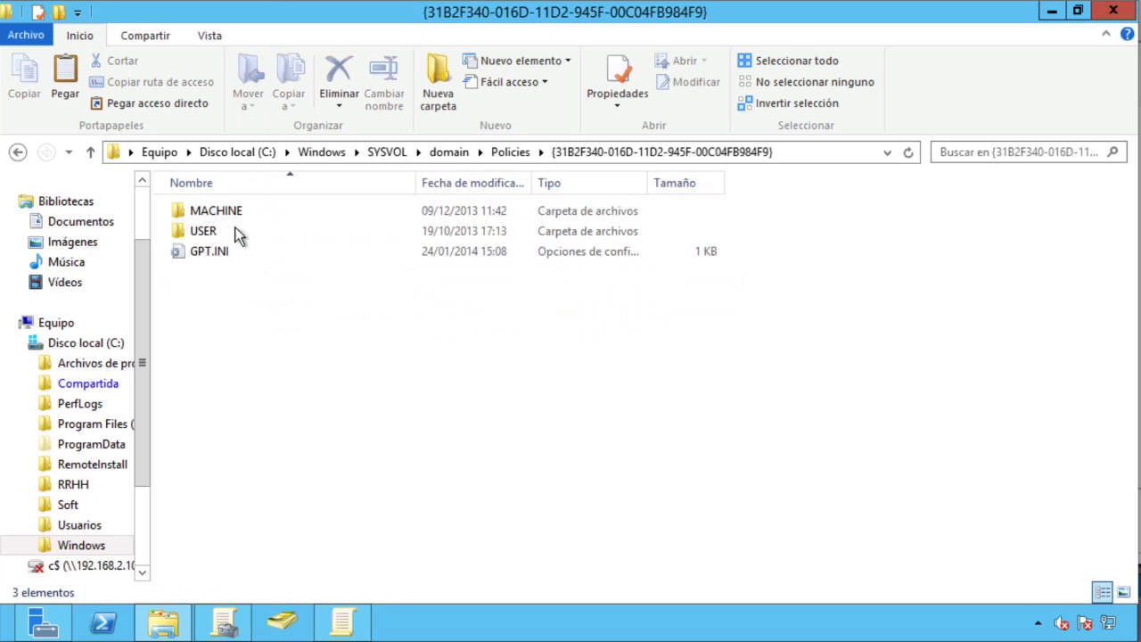
double_click(209, 210)
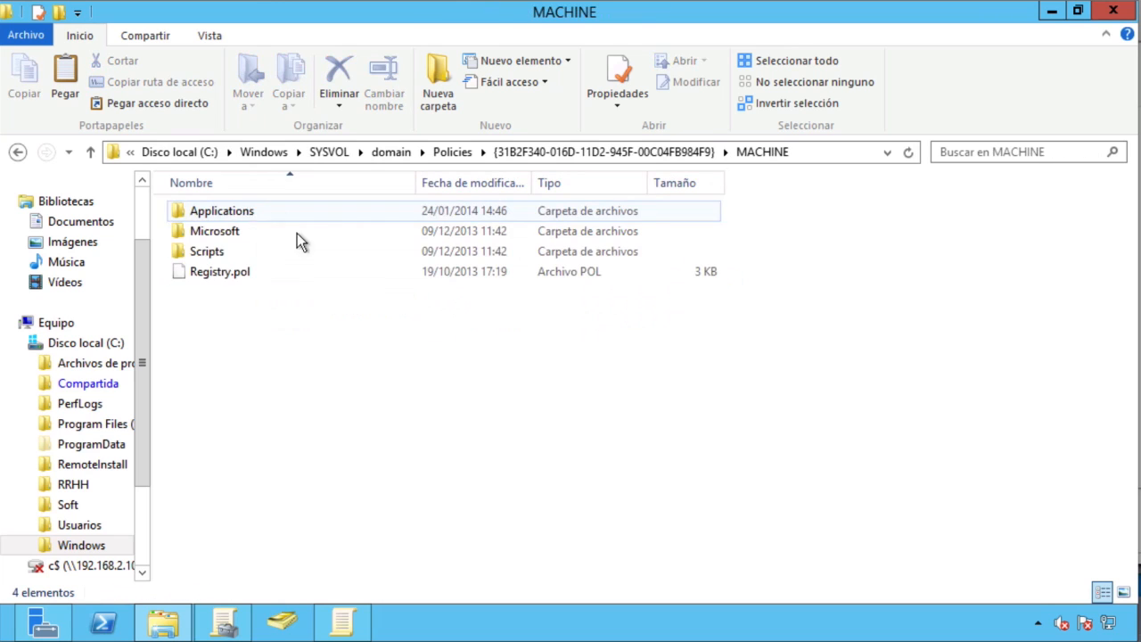
double_click(226, 251)
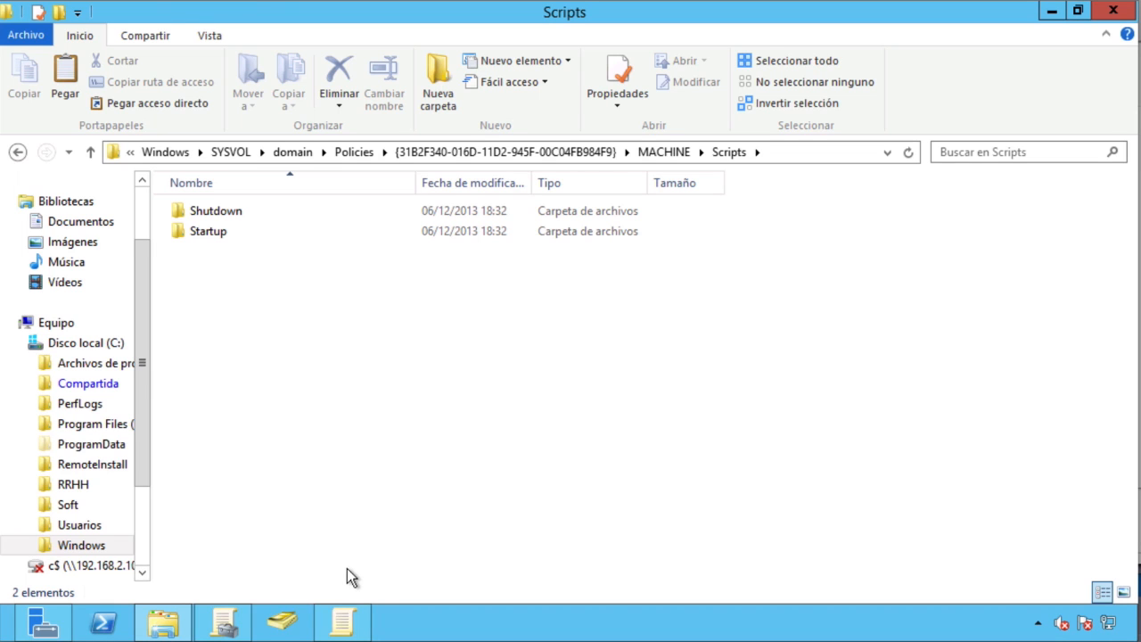
Step: Switch to the Group Policy Management Editor and bring up the properties of the Inicio scripts
click(342, 621)
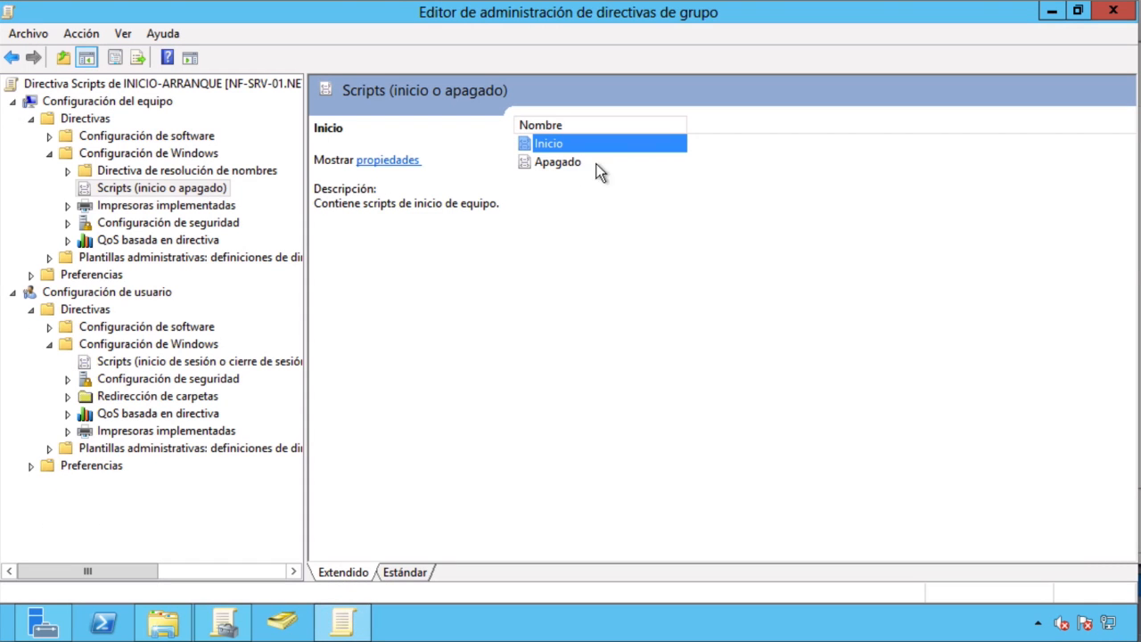
right_click(555, 144)
click(603, 158)
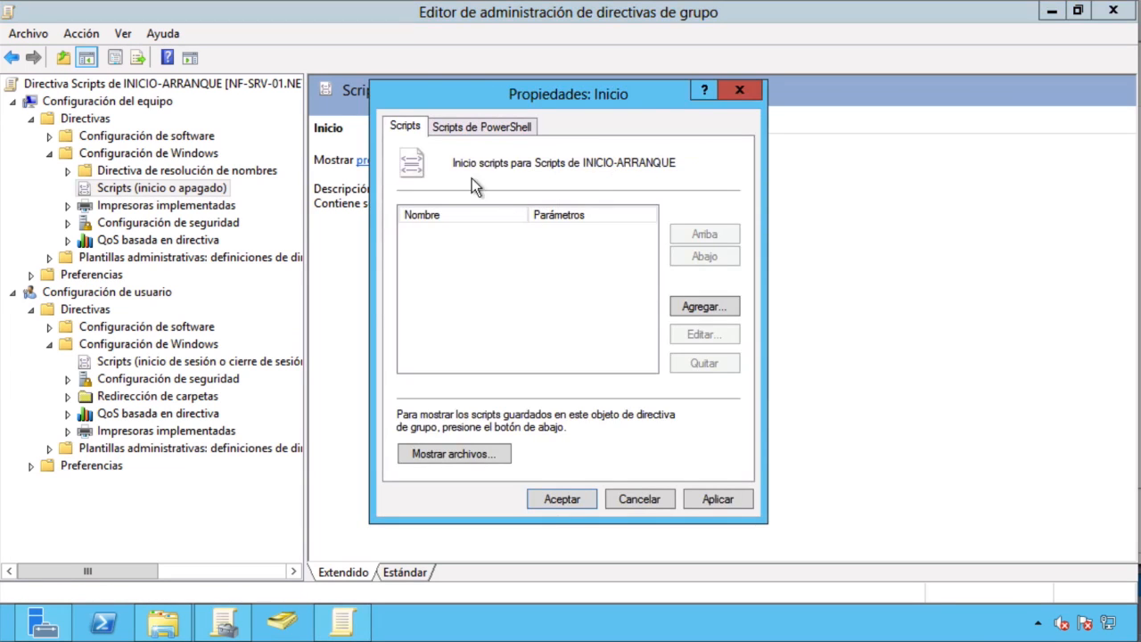
Step: Begin adding a startup script, browse for its file, and reveal the full network path of the Startup folder
click(703, 307)
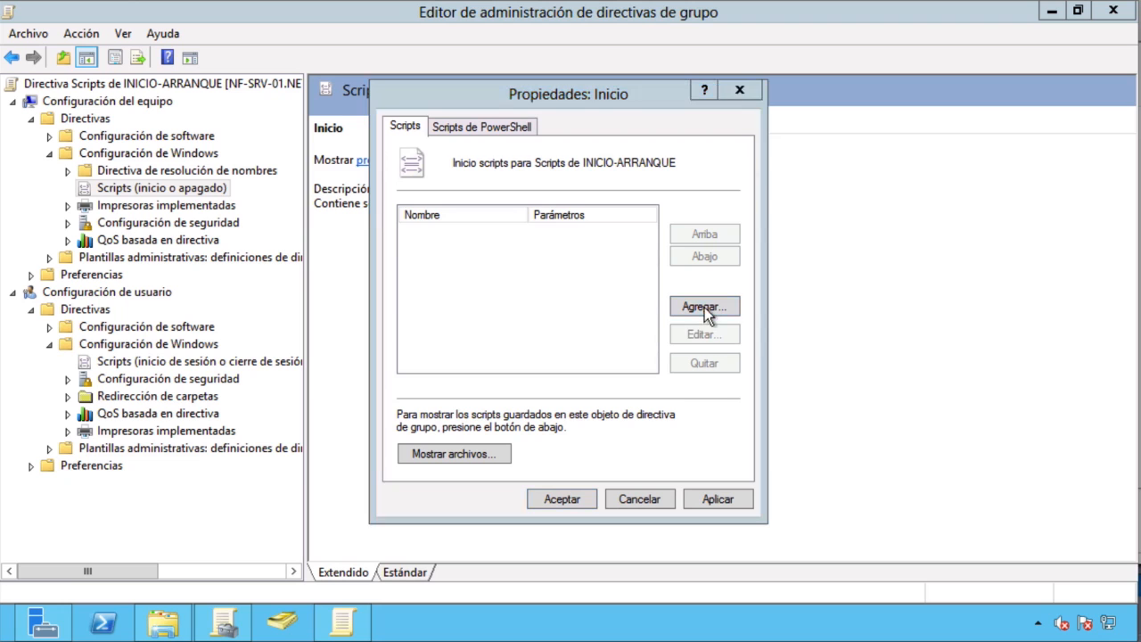
click(715, 236)
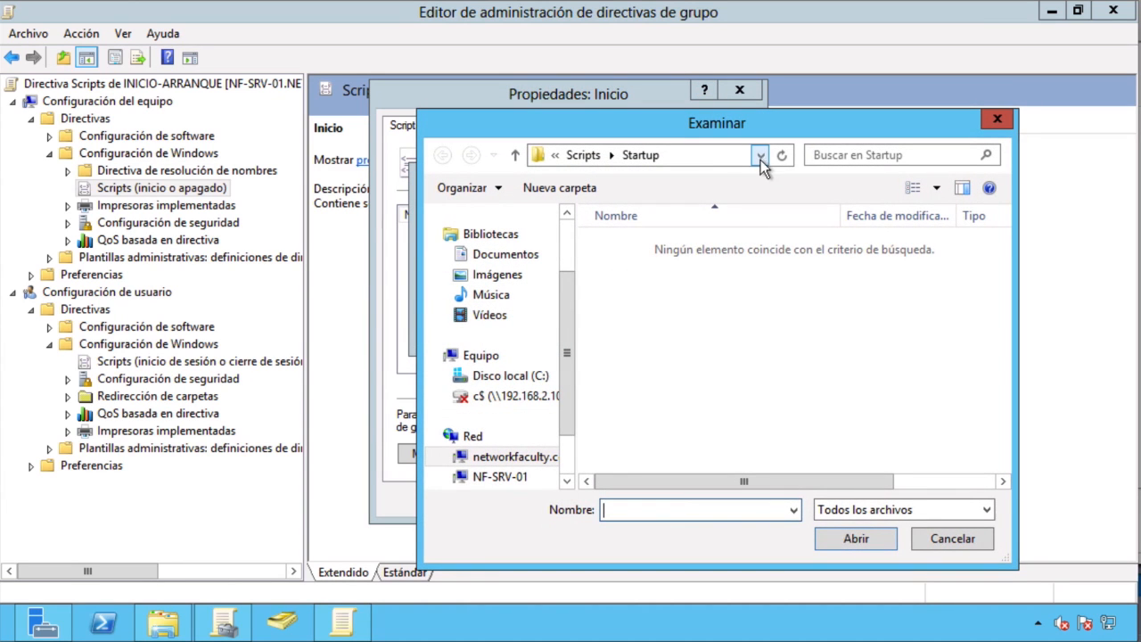
click(708, 157)
drag(729, 157, 487, 137)
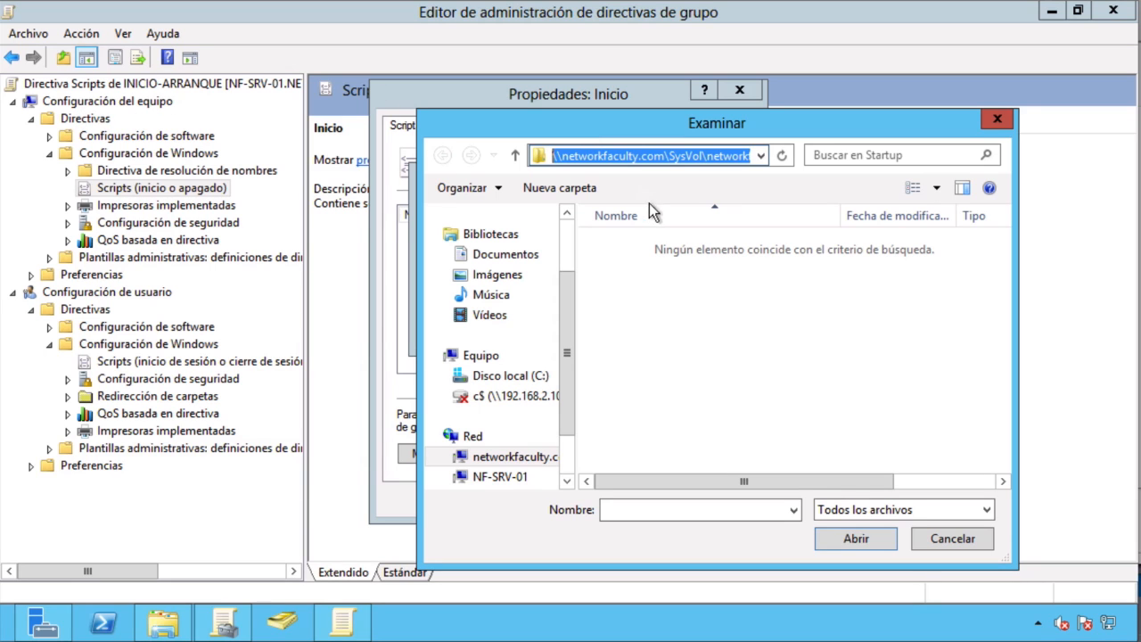
Step: Read through the full network path of the Startup folder to examine its policy identifier
click(658, 151)
key(Right)
key(Right)
key(Right)
key(Right)
key(Right)
key(Right)
key(Right)
key(Right)
key(Right)
key(Right)
key(Right)
key(Right)
key(Right)
key(Right)
key(Right)
key(Right)
key(Right)
key(Right)
key(Right)
key(Right)
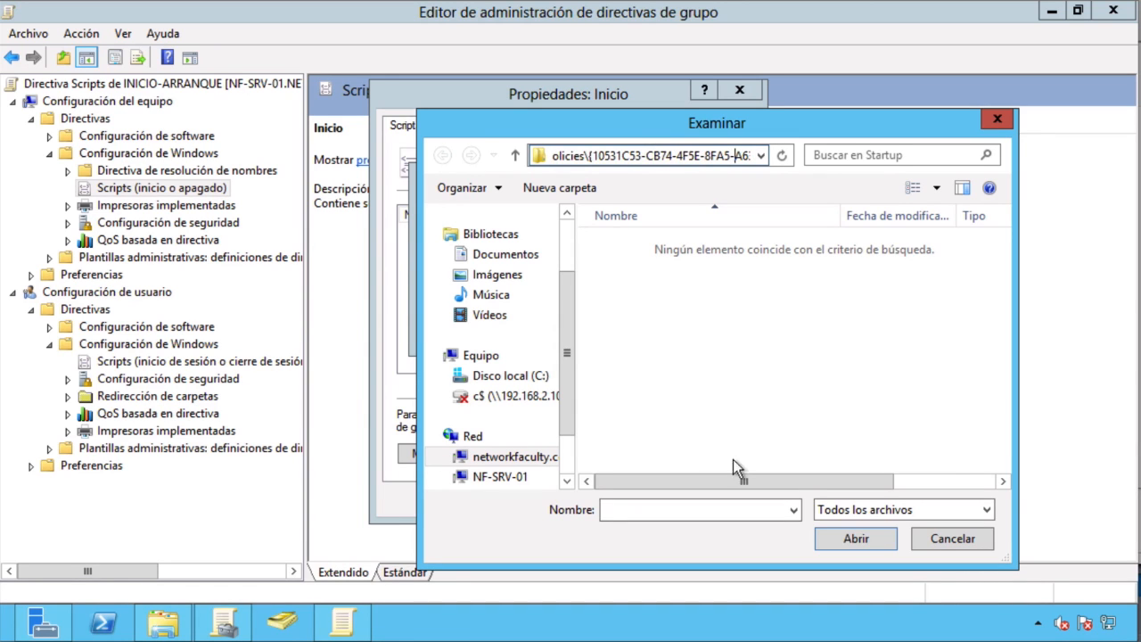
click(651, 417)
Step: Create a new text document in the Startup folder and name it inicio.bat, accepting the extension change
right_click(647, 348)
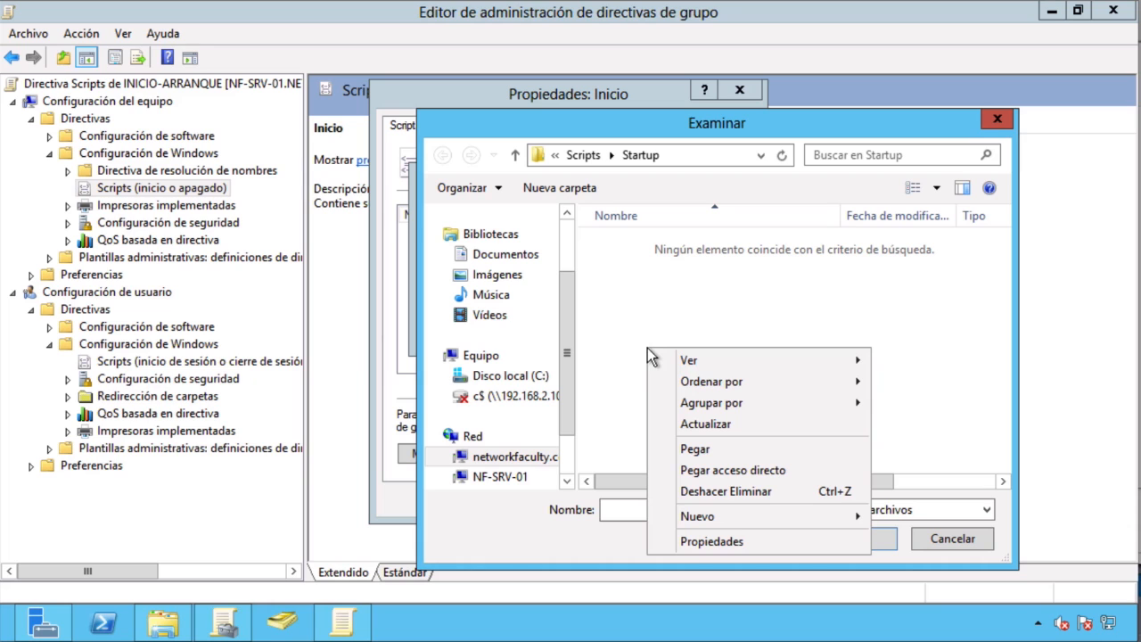
mouse_move(715, 520)
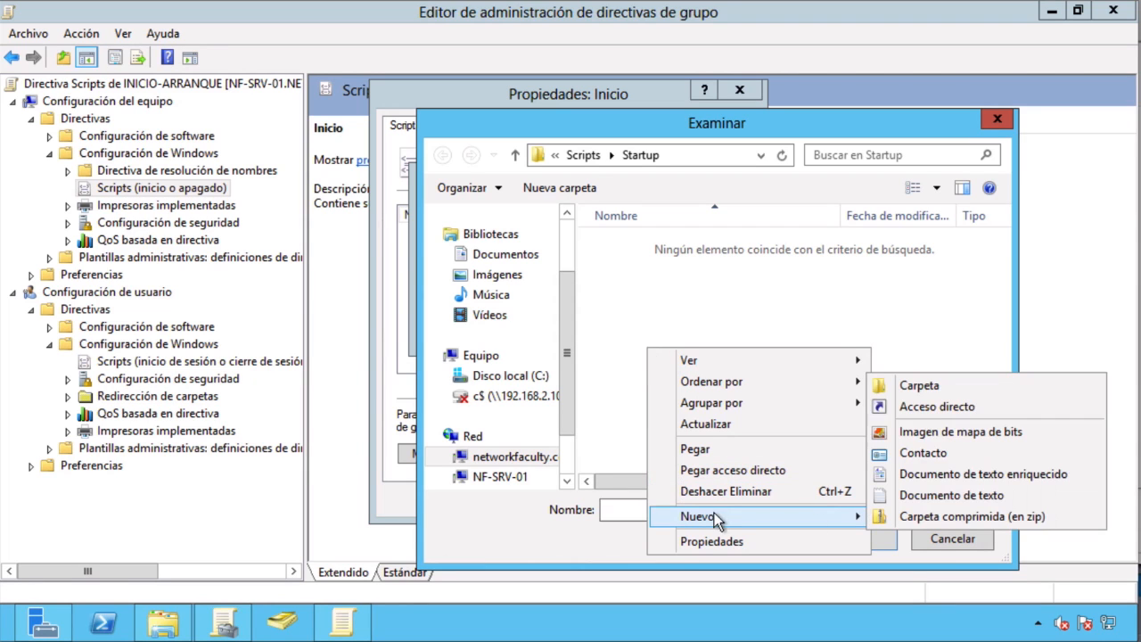
click(930, 505)
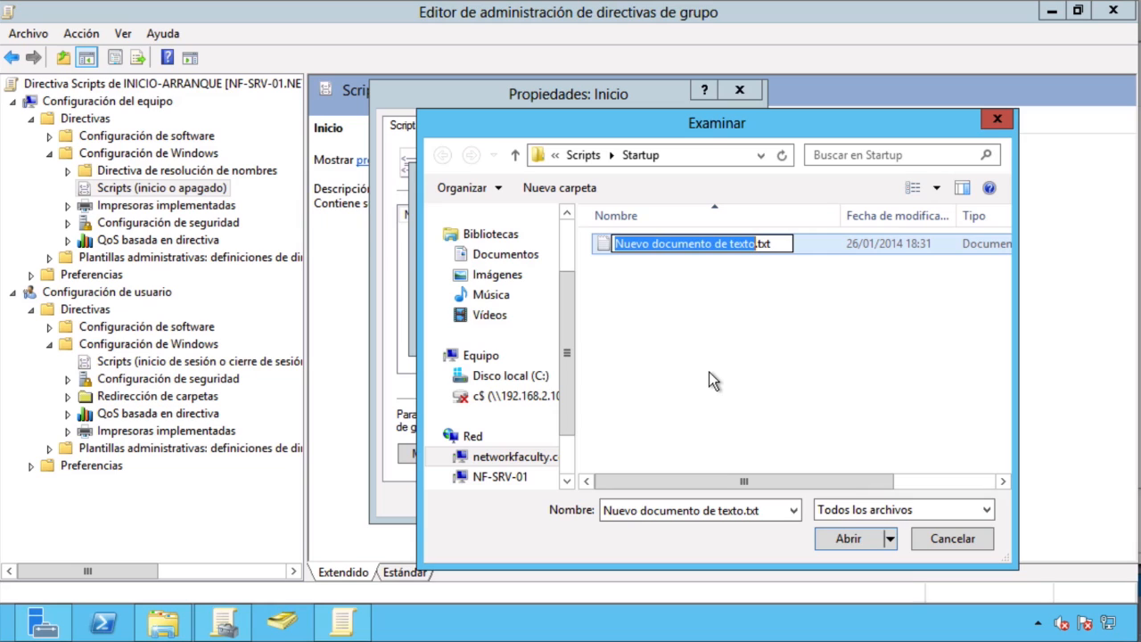
text(inicio.bat)
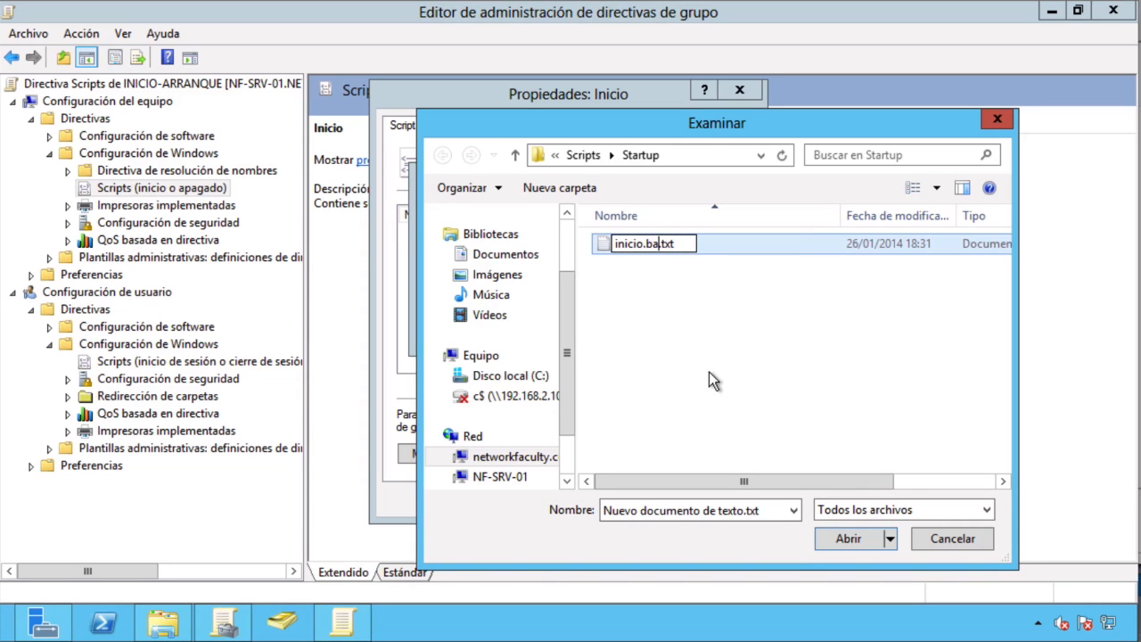
key(Right)
key(Delete)
key(Delete)
key(Delete)
key(BackSpace)
key(Return)
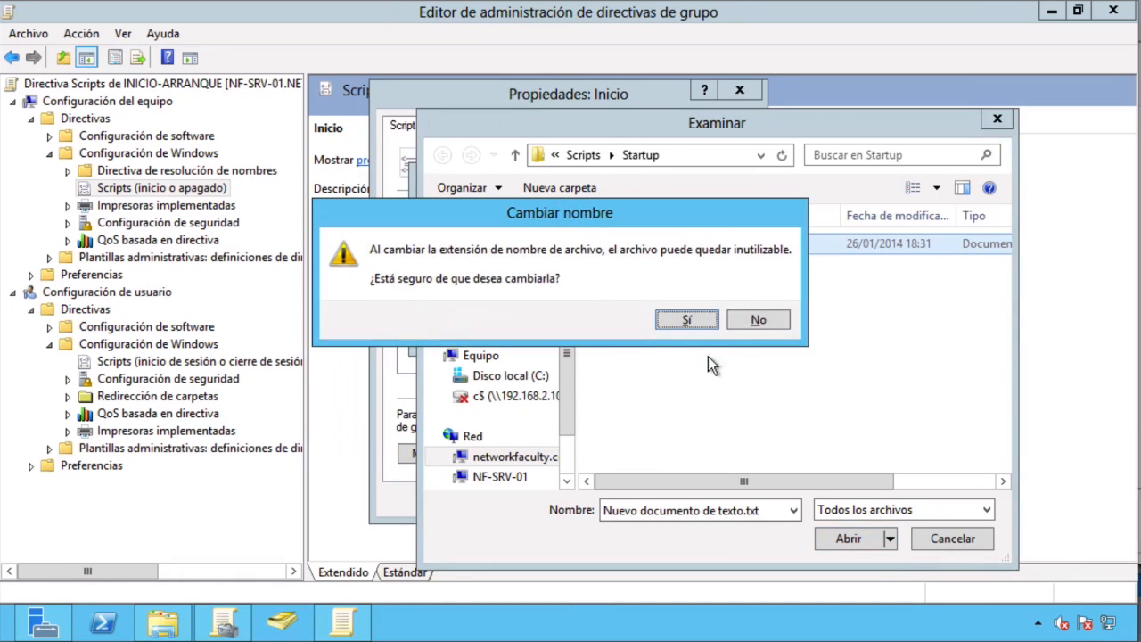
click(685, 323)
Step: Add inicio.bat to the Inicio scripts without parameters and apply the change
double_click(645, 247)
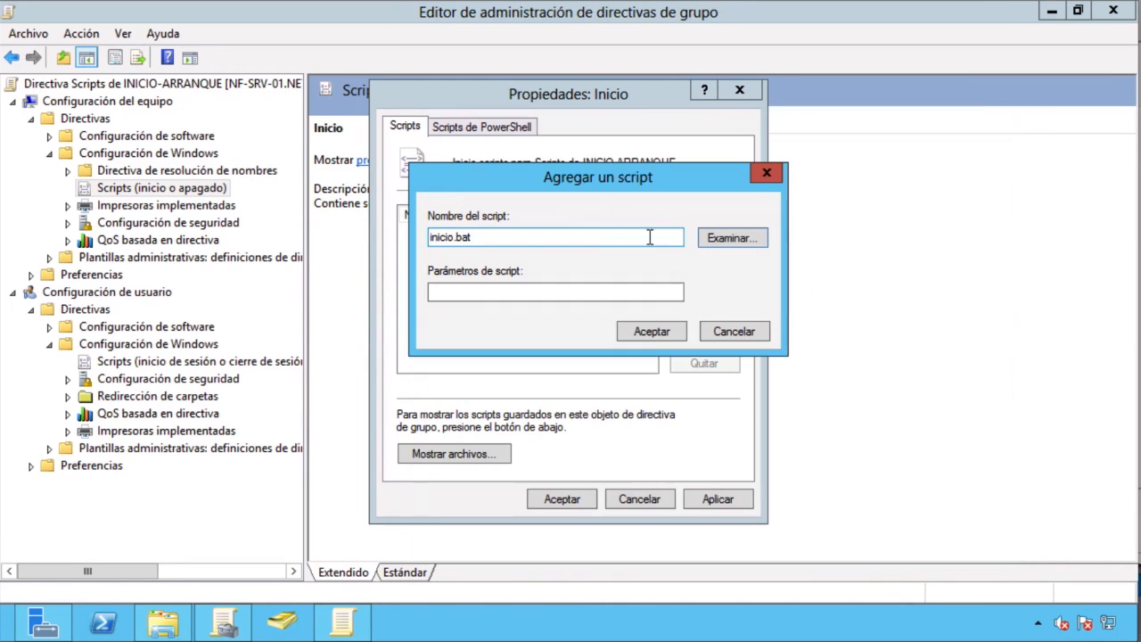
click(643, 329)
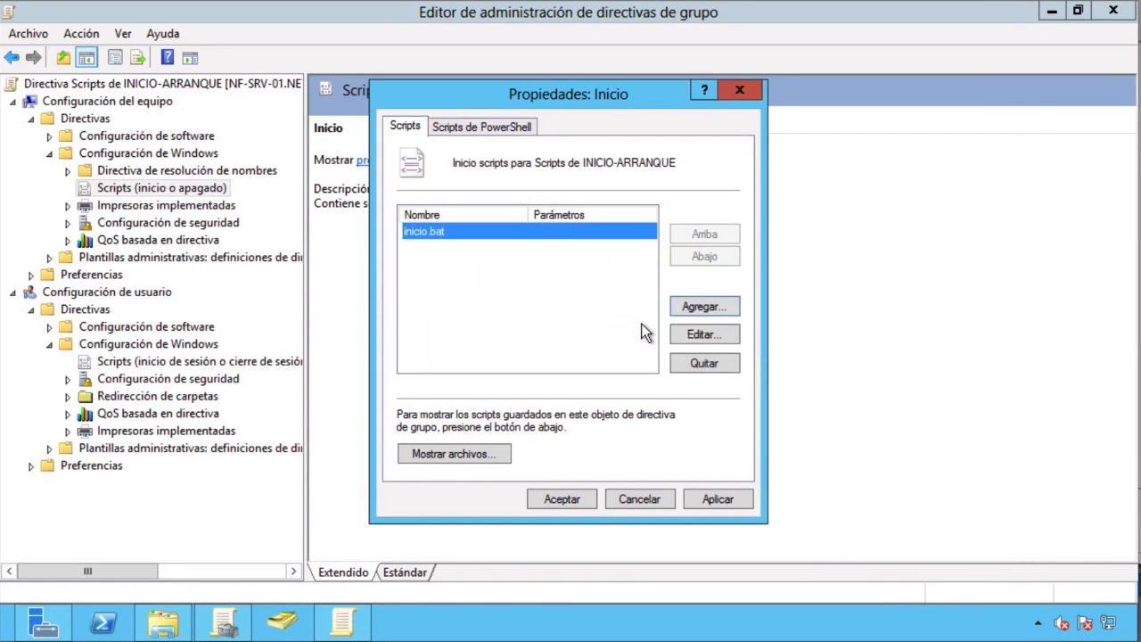
click(716, 499)
click(557, 496)
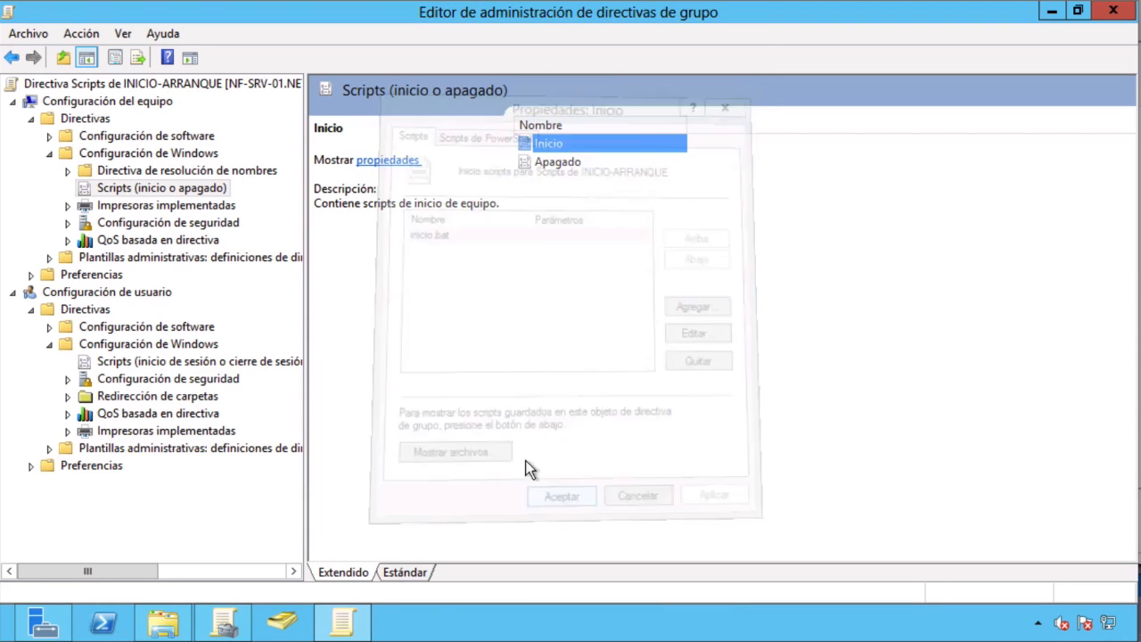
Step: Begin adding a script to Apagado, browse for its file, and reveal the full network path of the Shutdown folder
double_click(555, 164)
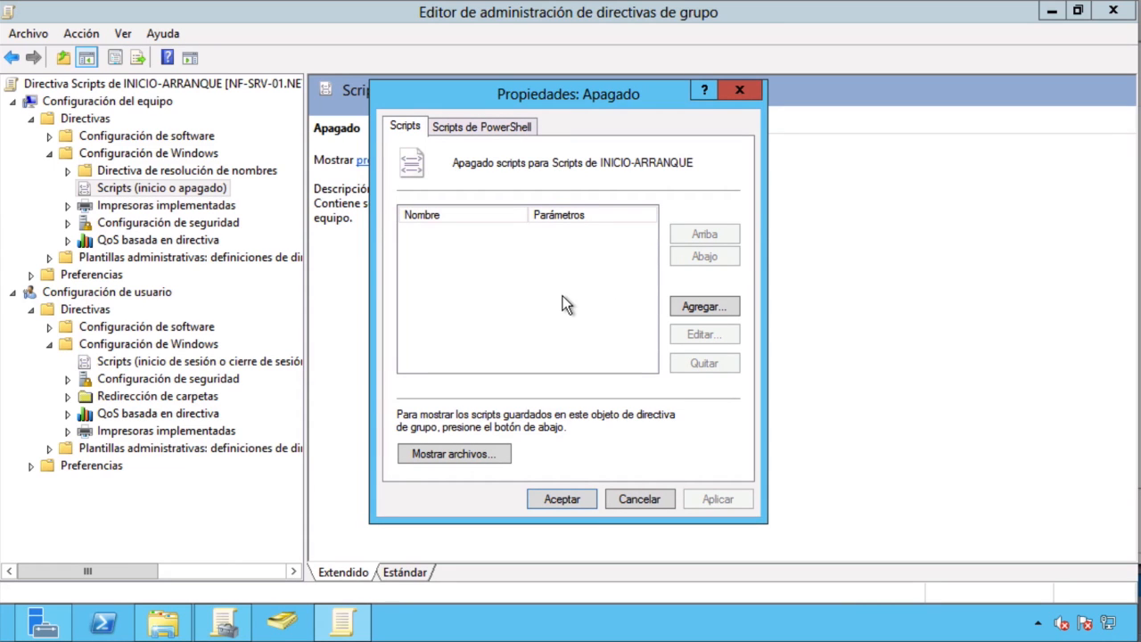
click(689, 307)
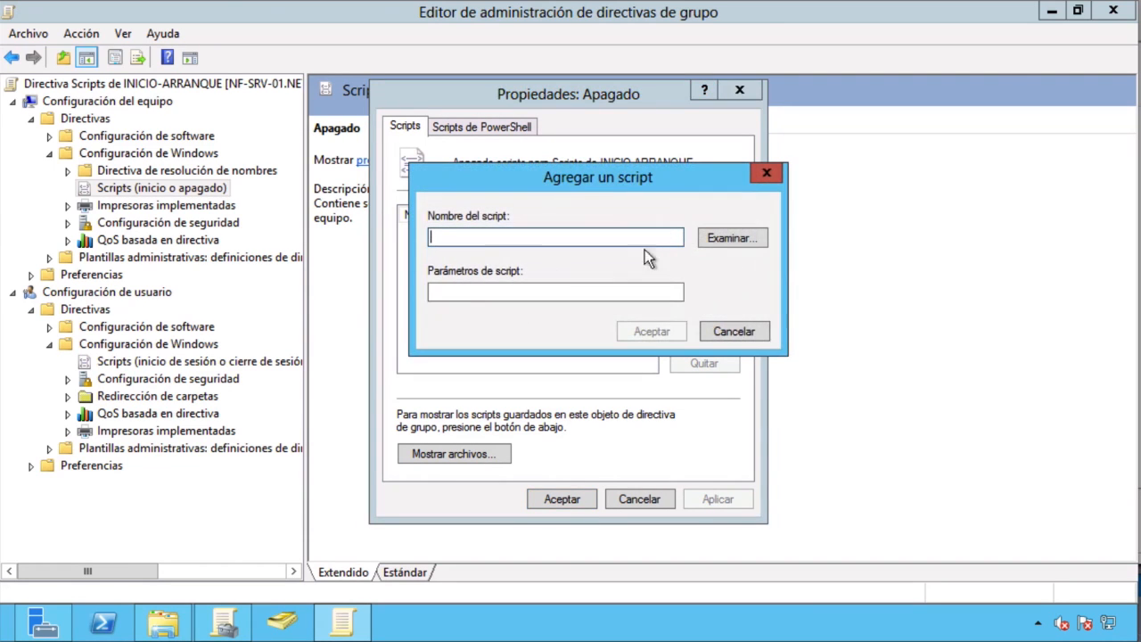
click(719, 239)
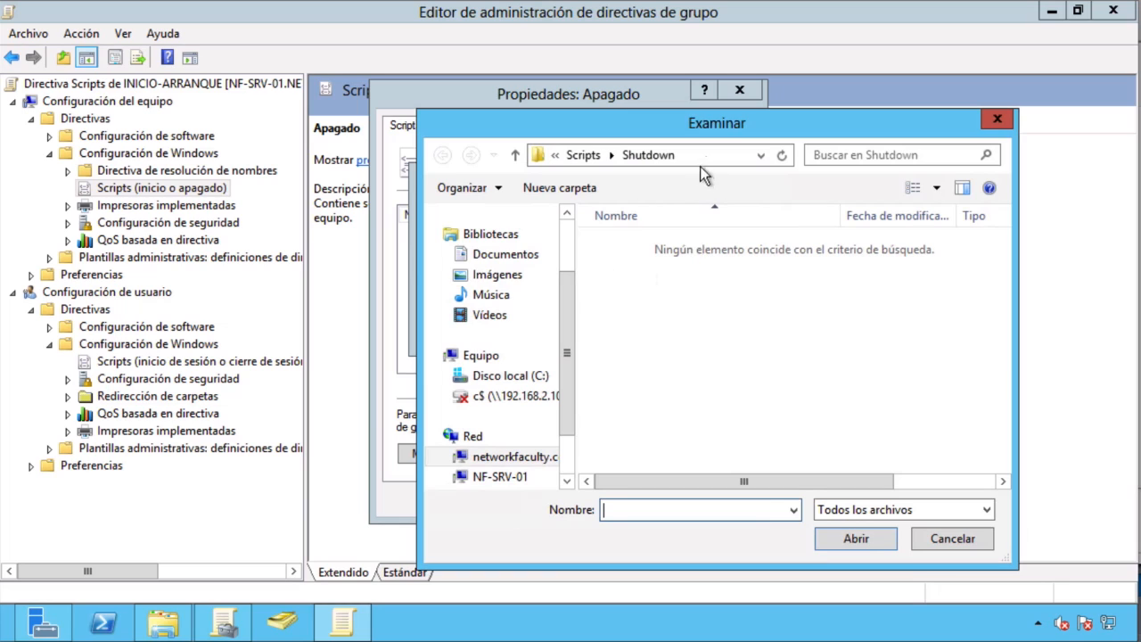
click(708, 155)
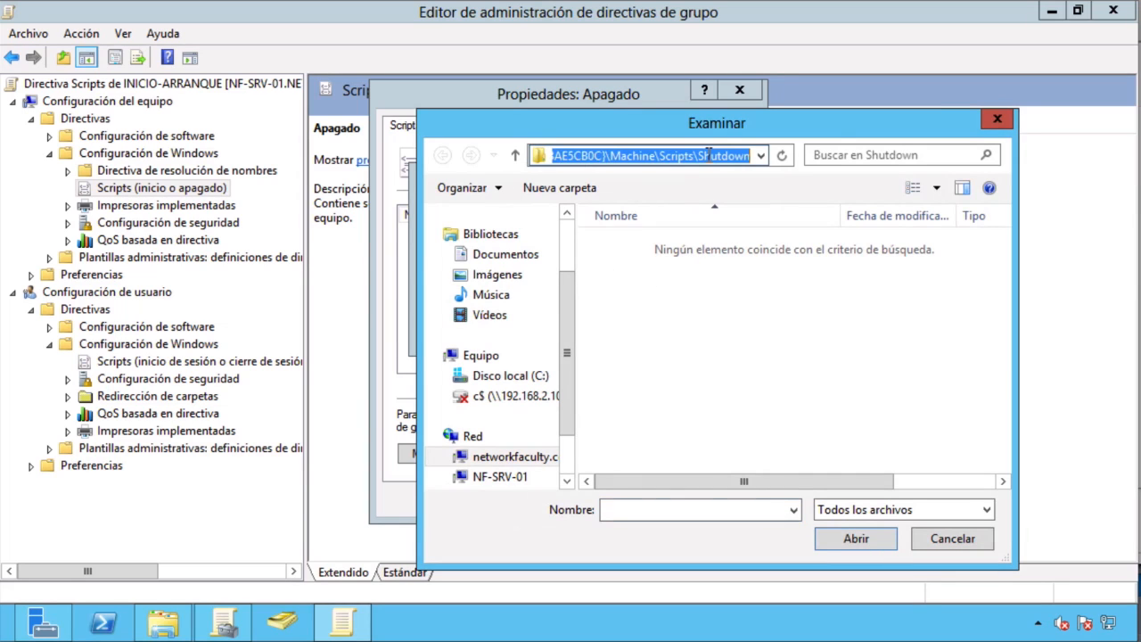
click(590, 157)
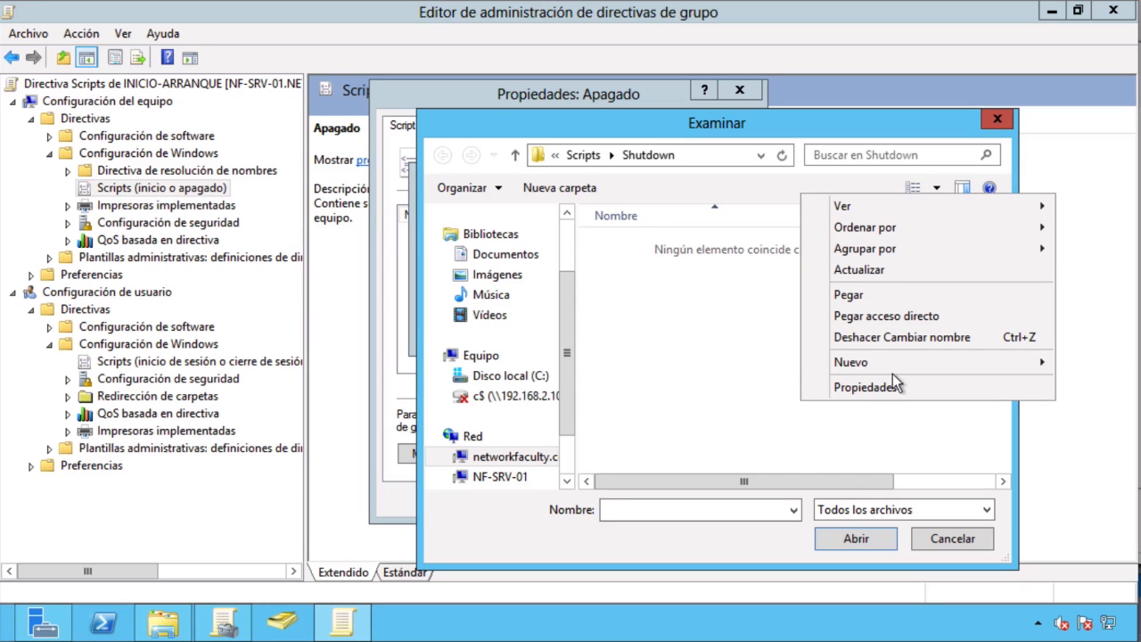
Step: Create a new text document in the Shutdown folder and name it apagado.bat, accepting the extension change
mouse_move(880, 363)
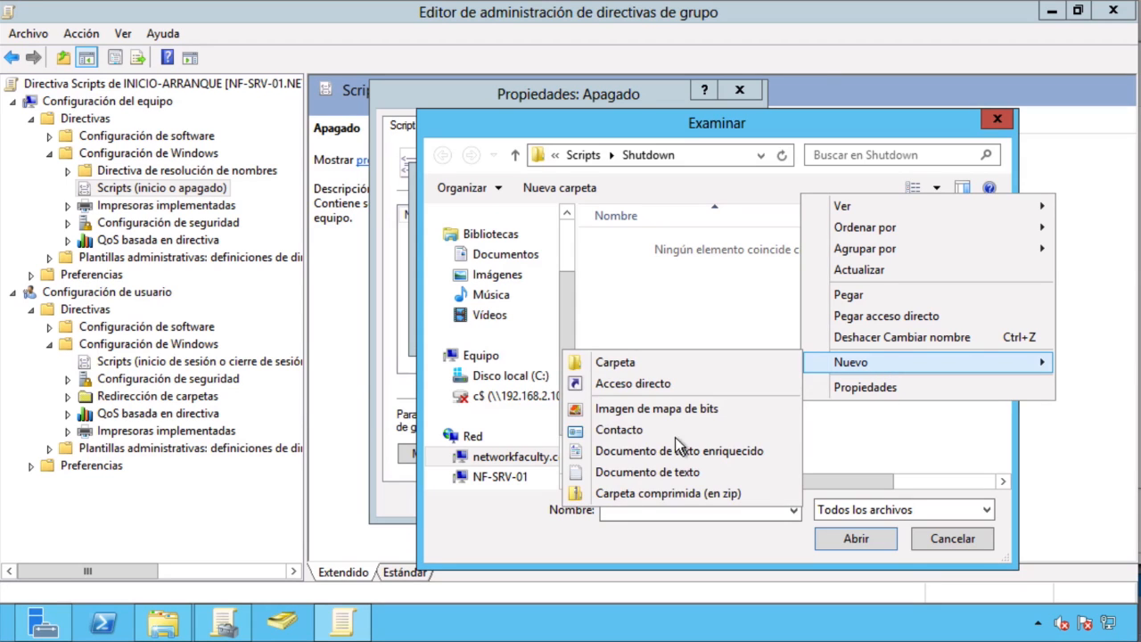
click(631, 473)
text(apagad)
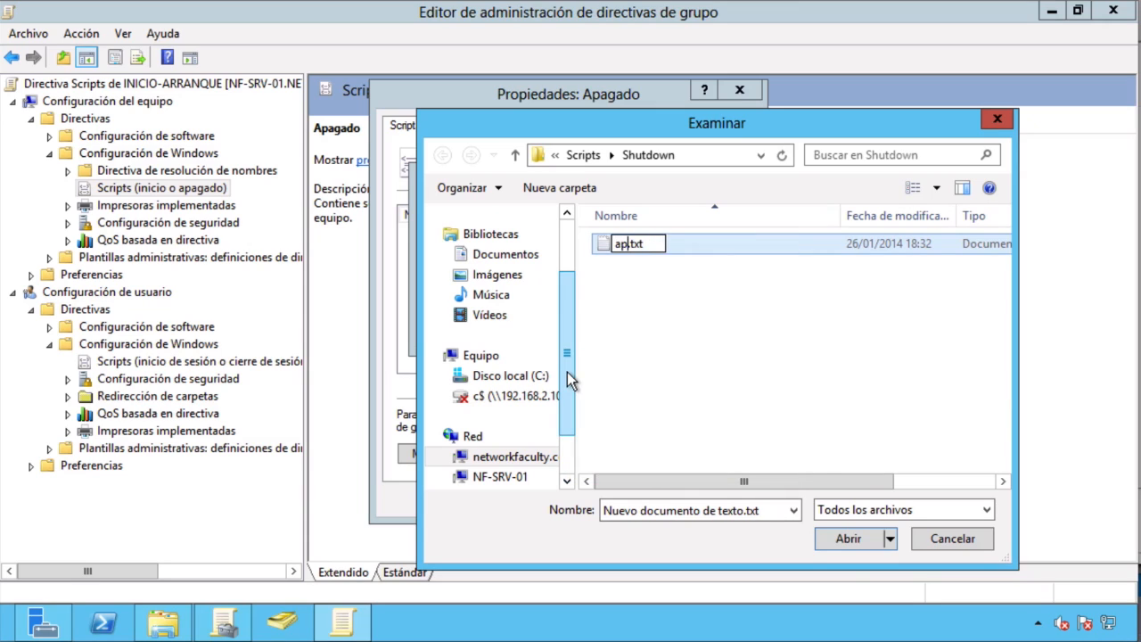
text(o.bat)
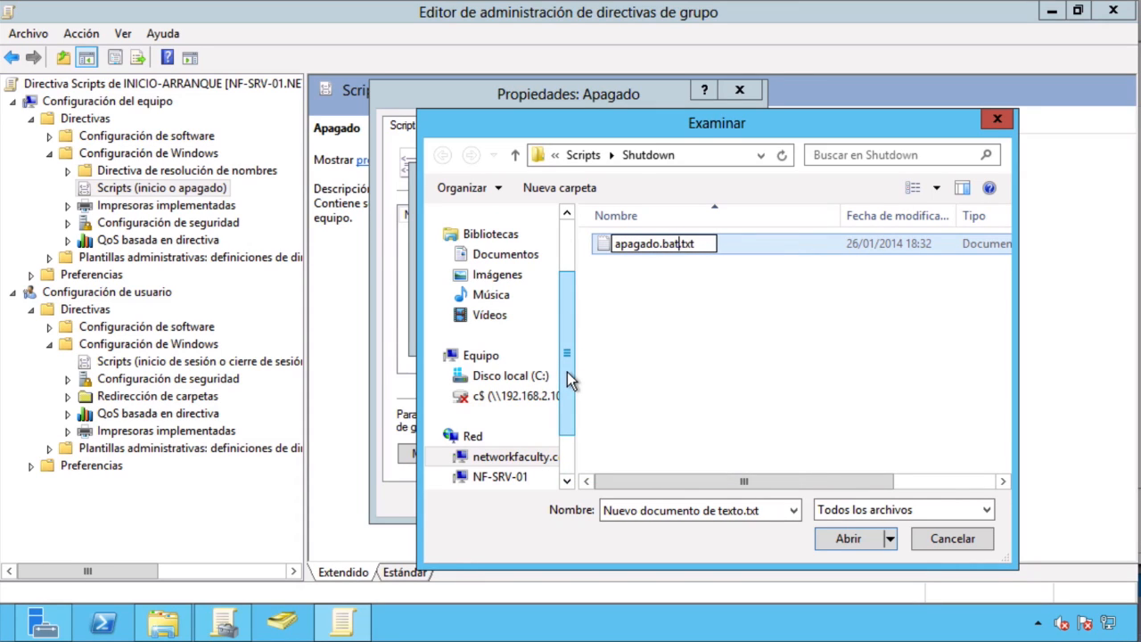
key(BackSpace)
key(BackSpace)
key(BackSpace)
key(BackSpace)
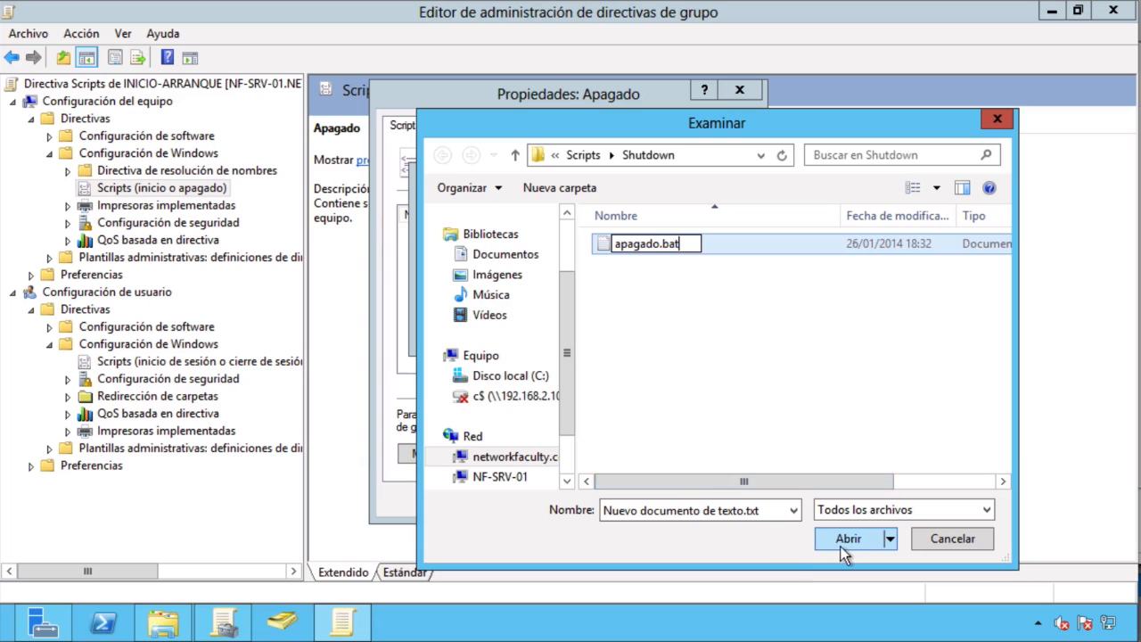
click(640, 339)
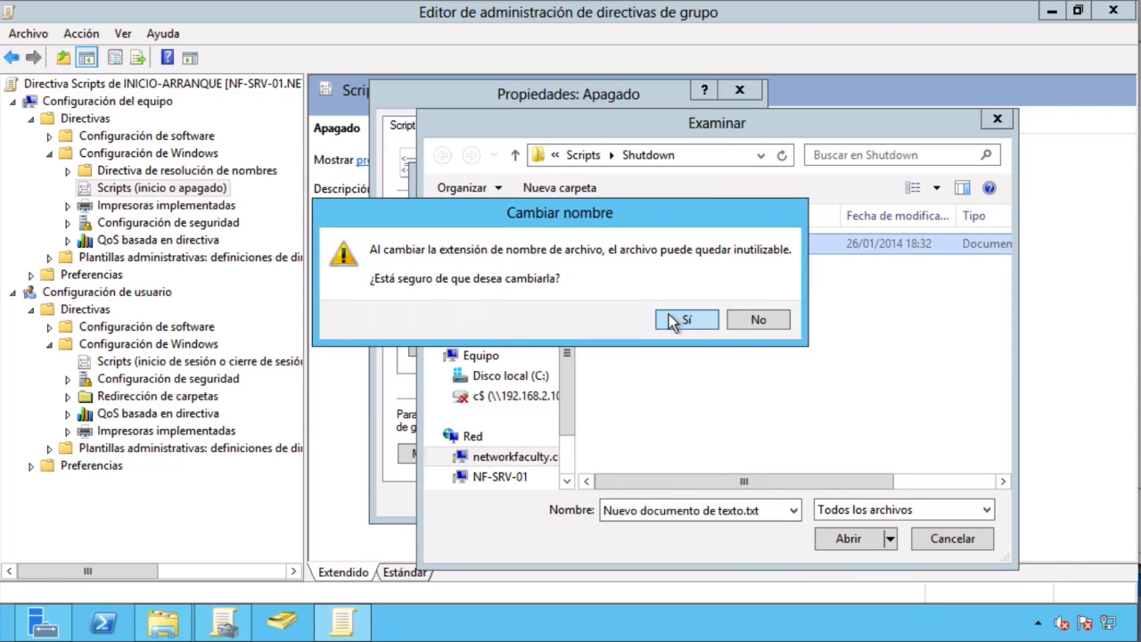
click(673, 316)
Step: Add apagado.bat to the Apagado scripts without parameters and apply the change
double_click(629, 245)
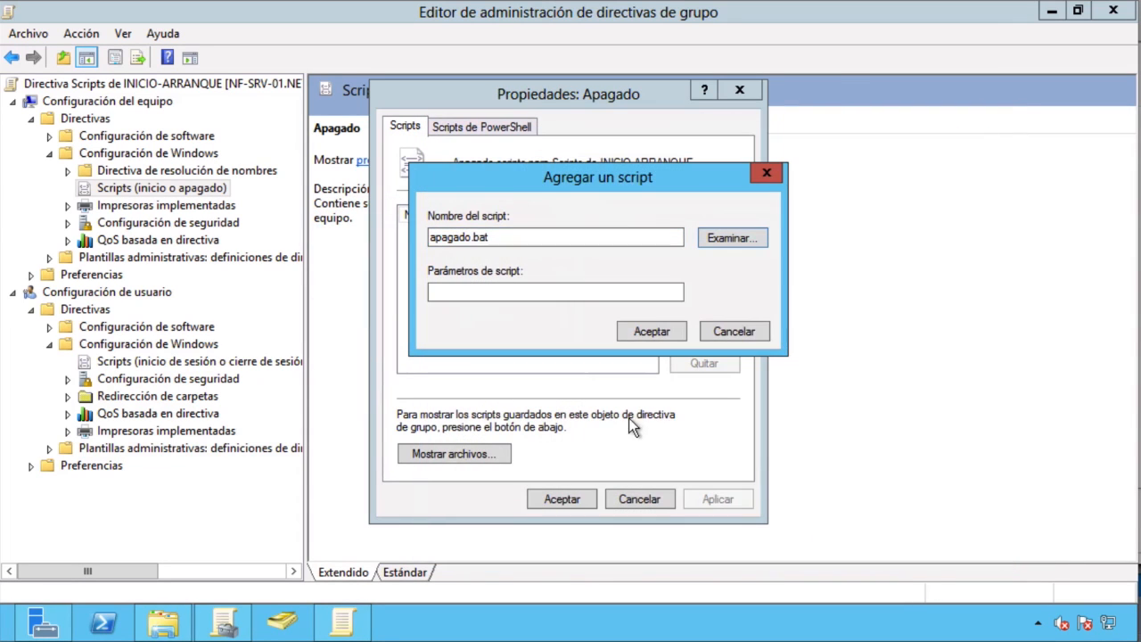
click(651, 331)
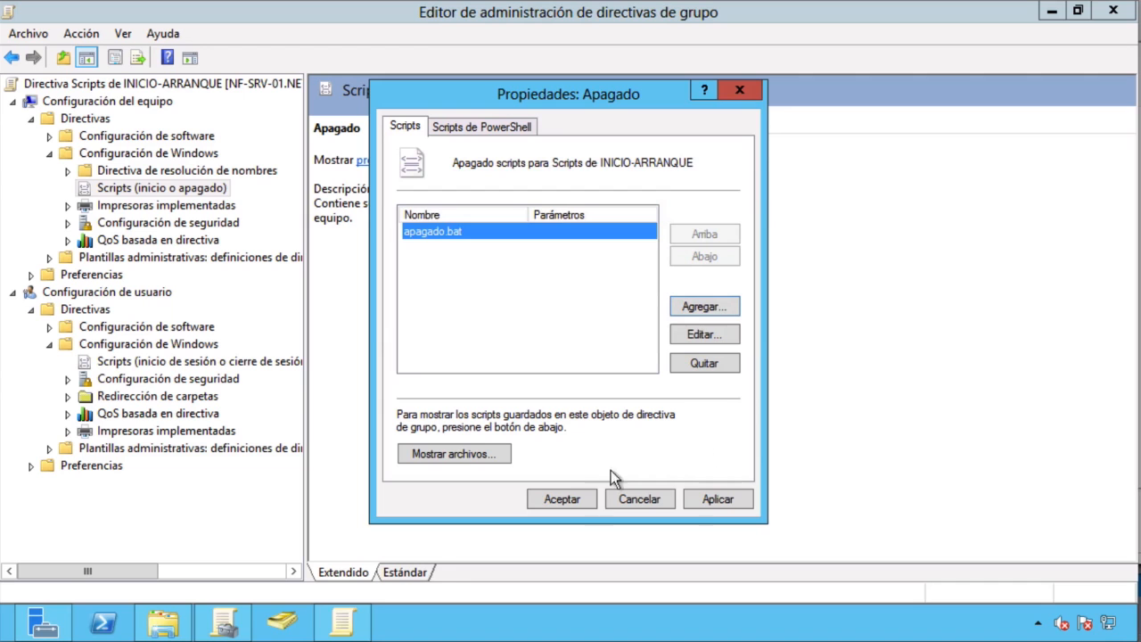
click(706, 499)
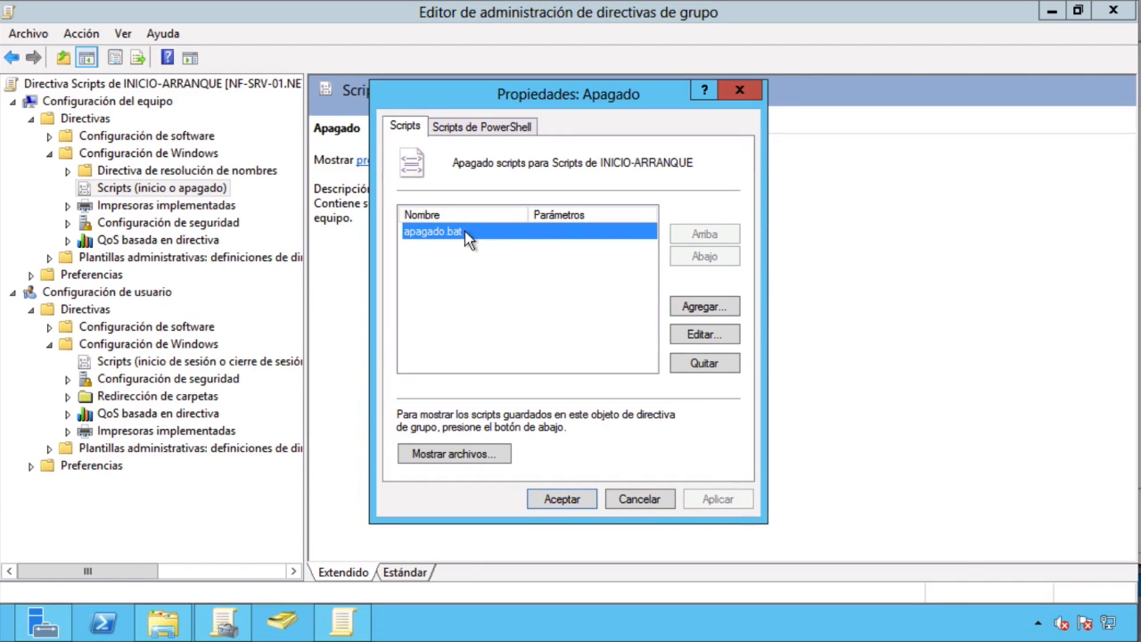
Step: Open apagado.bat in Notepad from the script's edit settings, then close it and the Apagado properties without changes
click(694, 335)
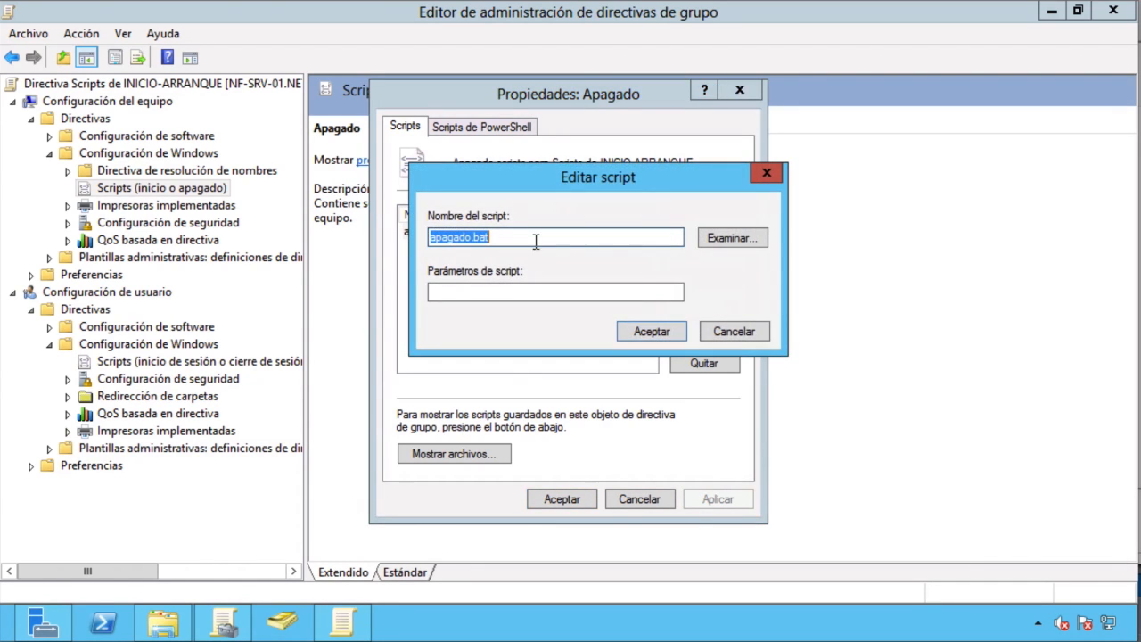
click(732, 241)
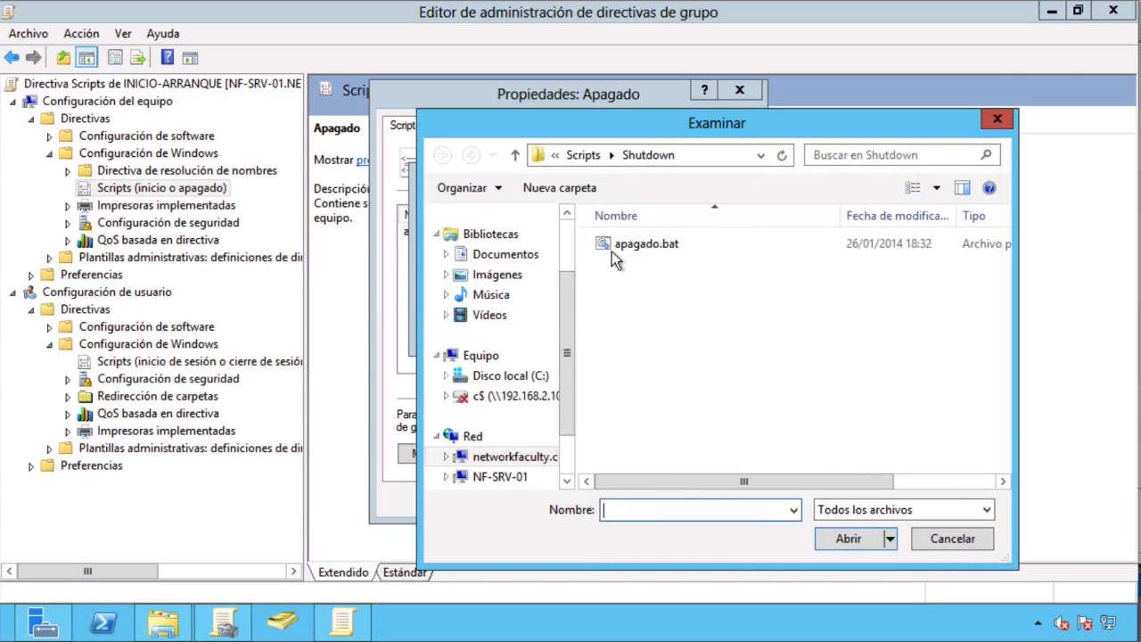
right_click(636, 240)
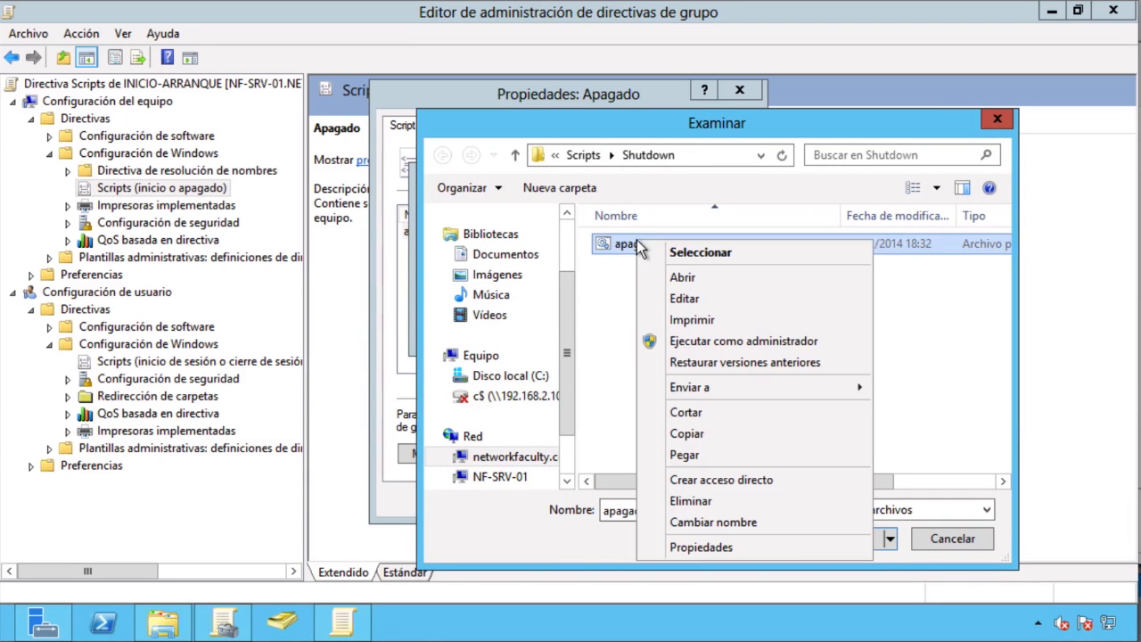
click(683, 297)
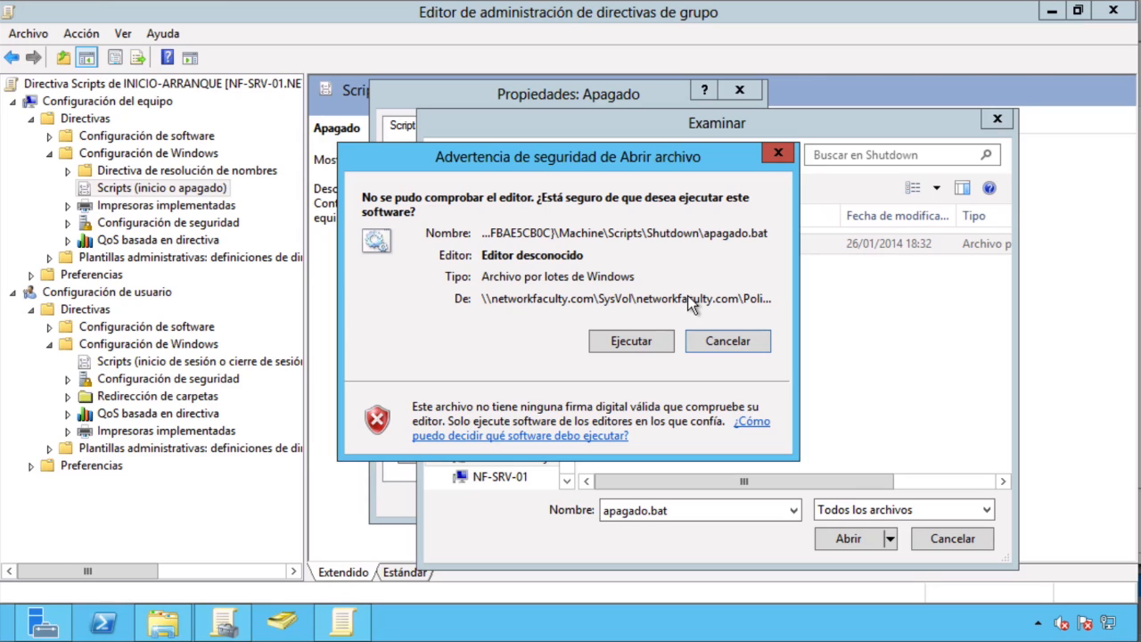
click(636, 344)
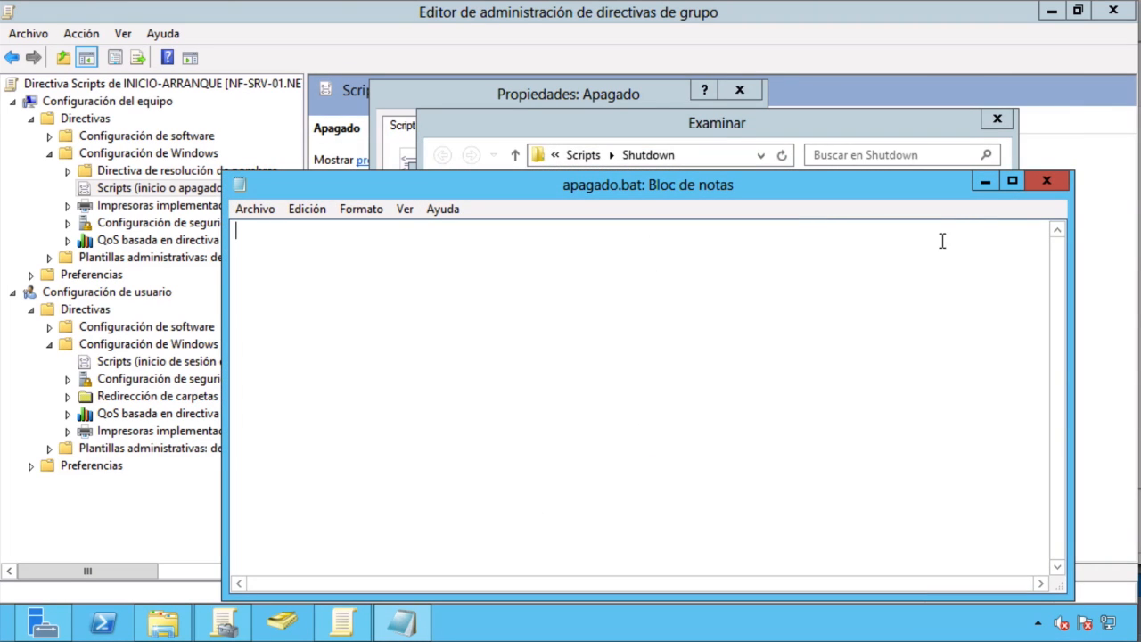
click(1046, 182)
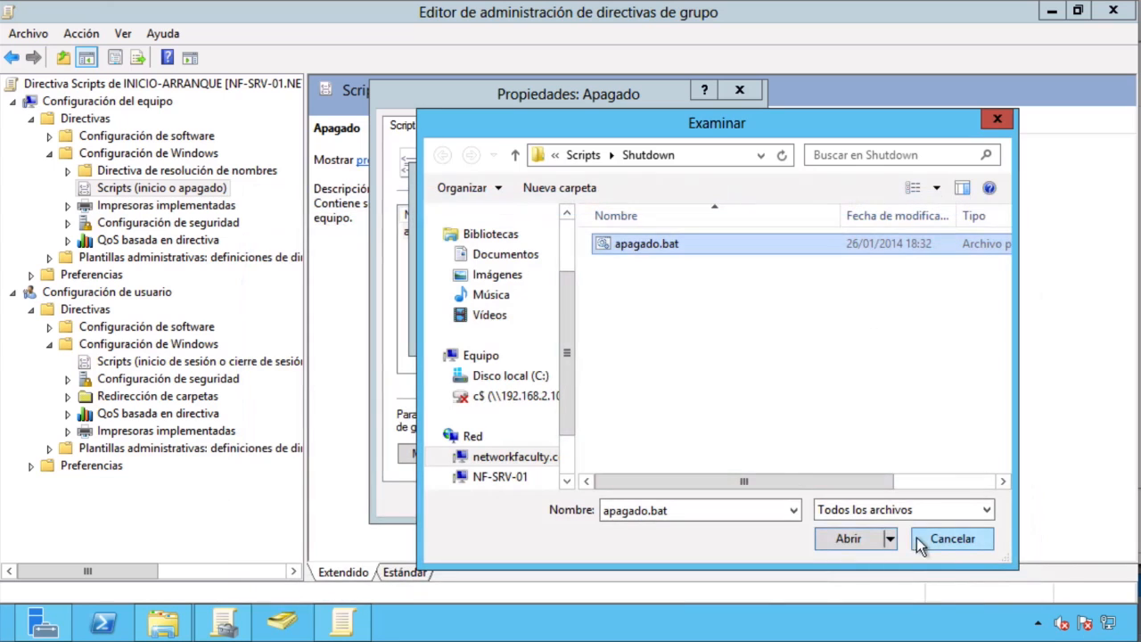
click(971, 545)
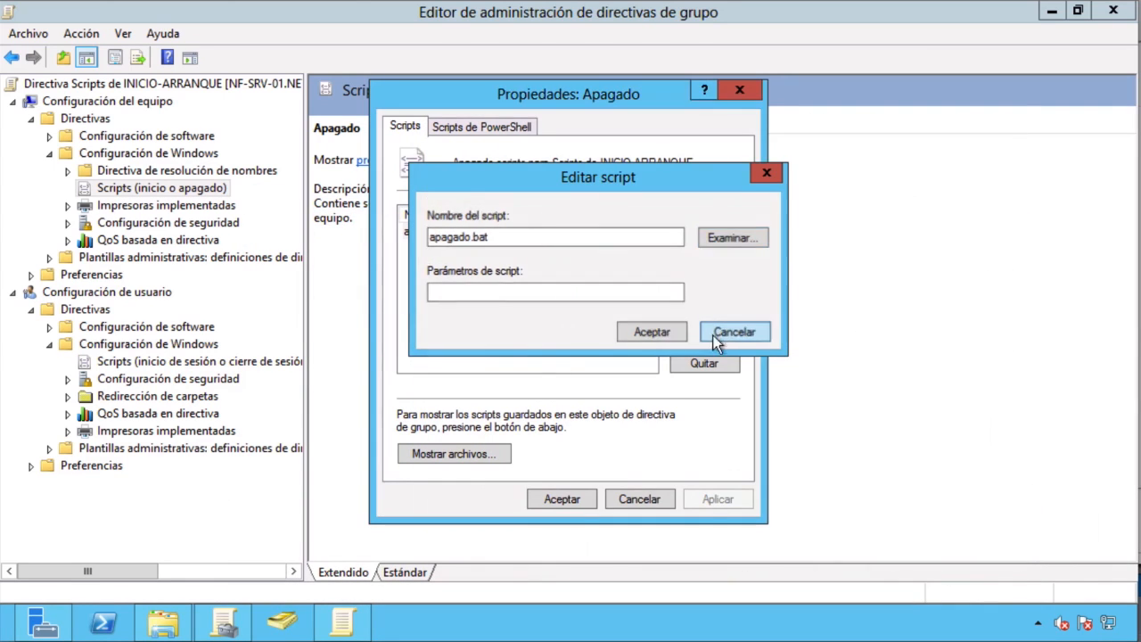
click(716, 331)
click(638, 497)
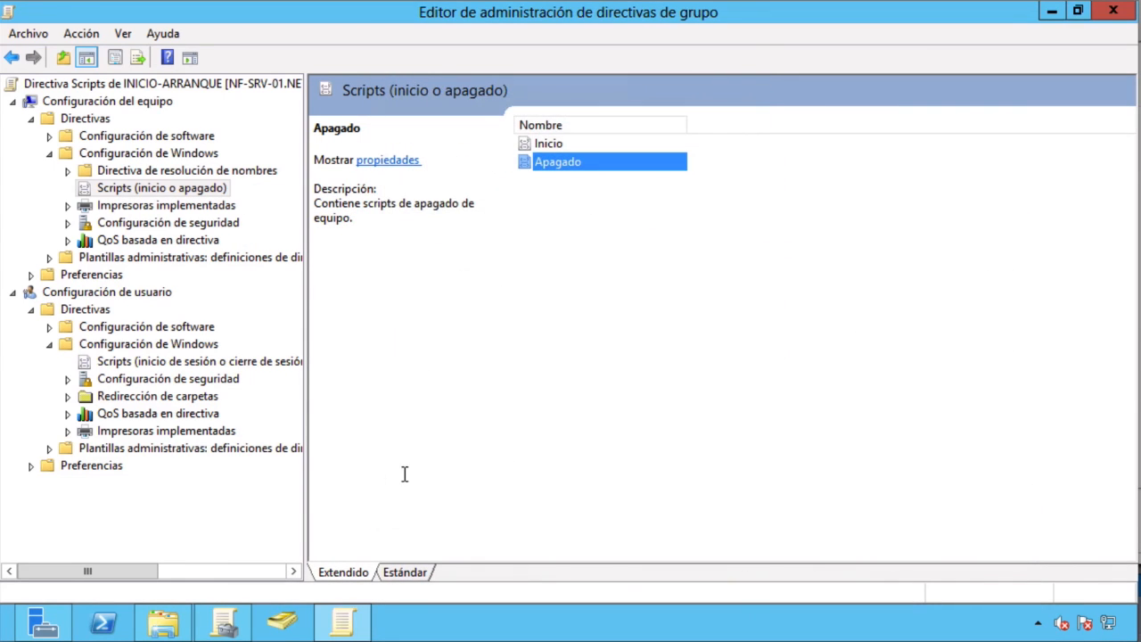
Step: Begin adding a user logon script to Iniciar sesión, browse for its file, and reveal the full path of the Logon folder
click(140, 363)
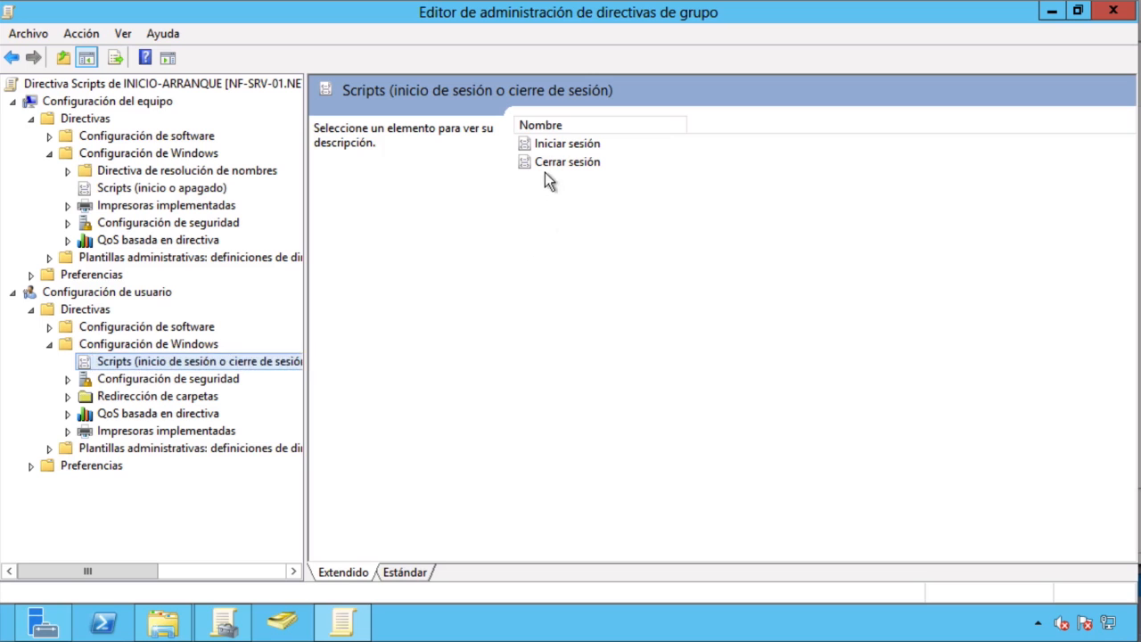
double_click(550, 147)
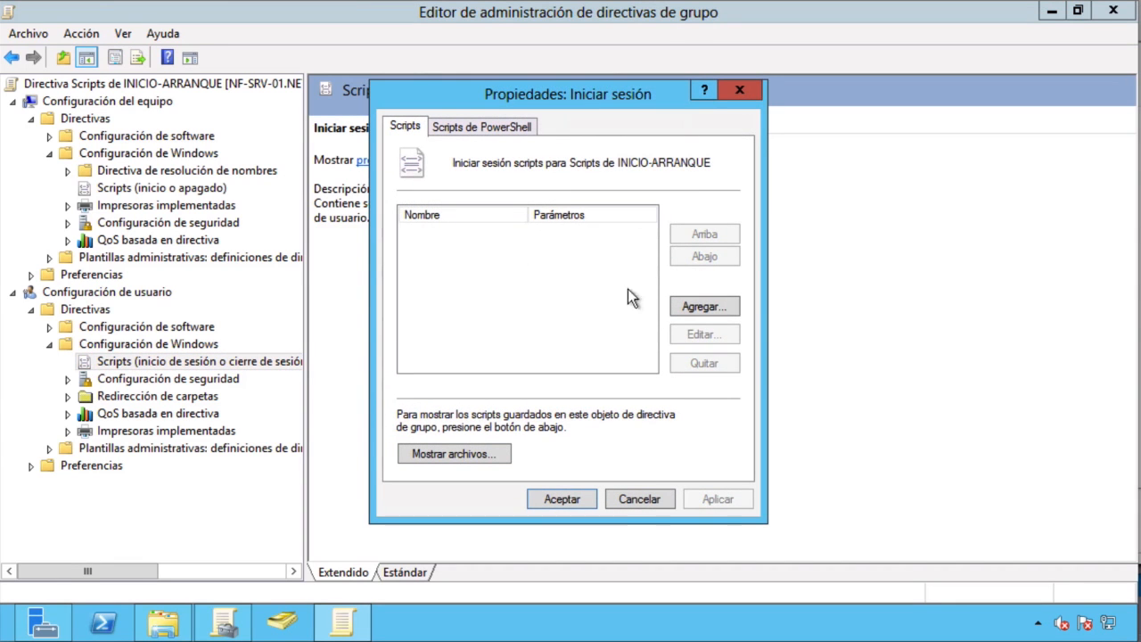
click(692, 308)
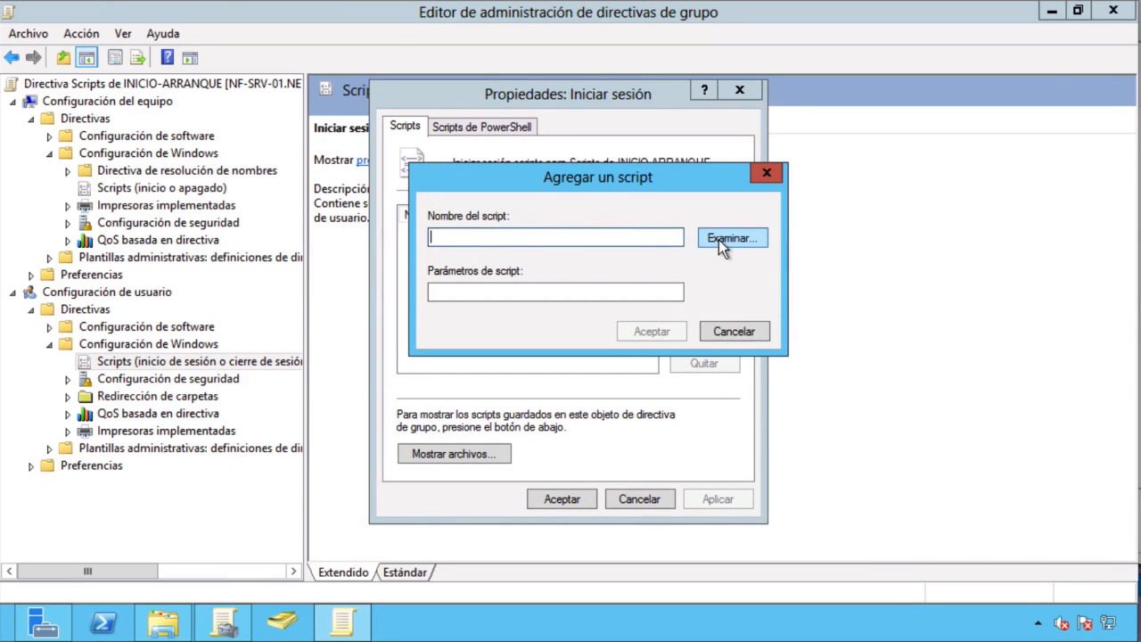
click(719, 239)
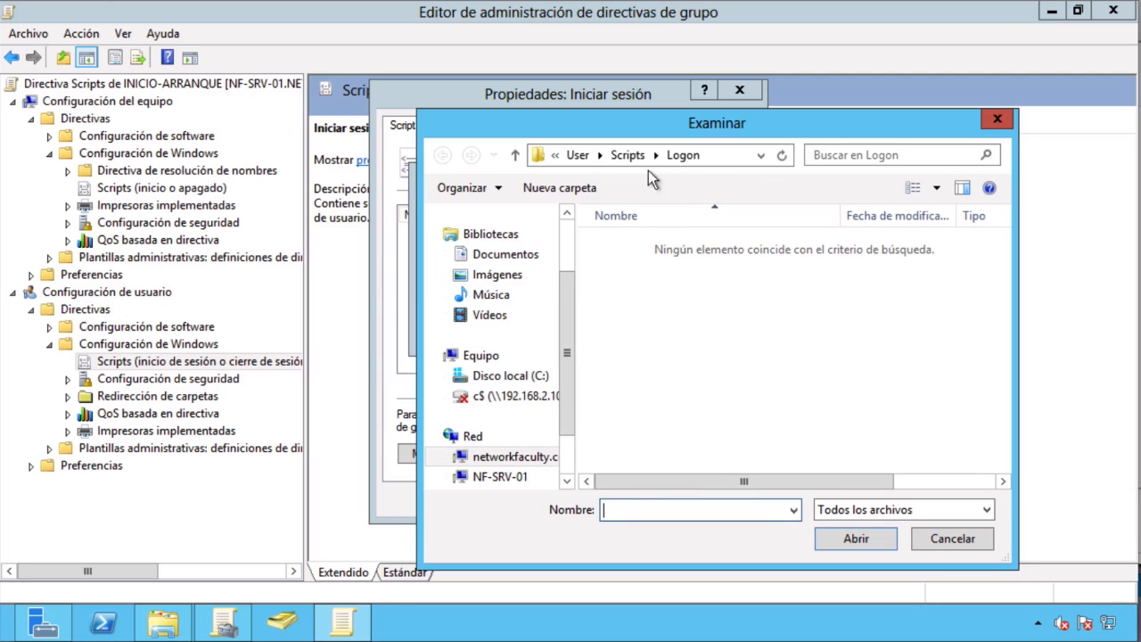
click(724, 157)
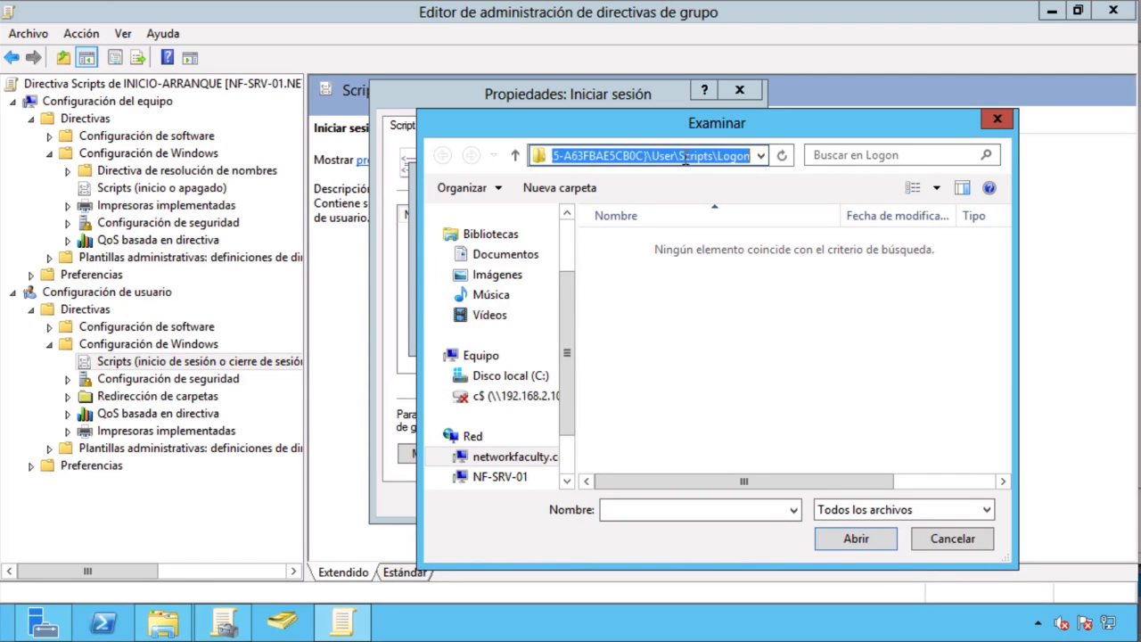
Step: Go up from the Logon folder to the policy's root folder by removing User\Scripts\Logon from the path
click(745, 157)
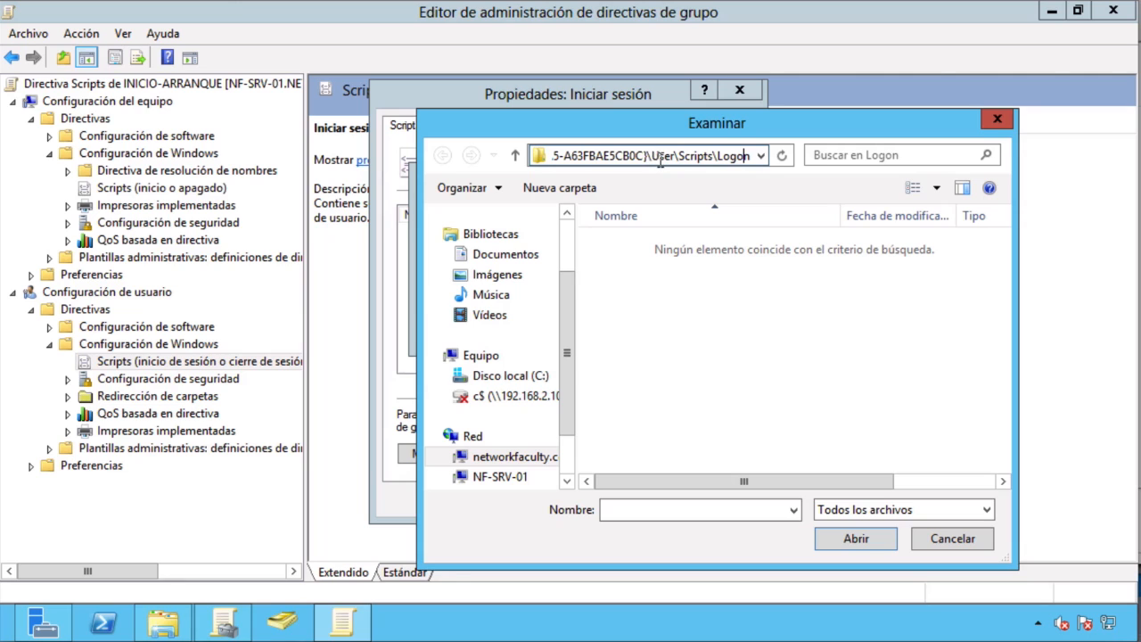
drag(654, 155, 772, 159)
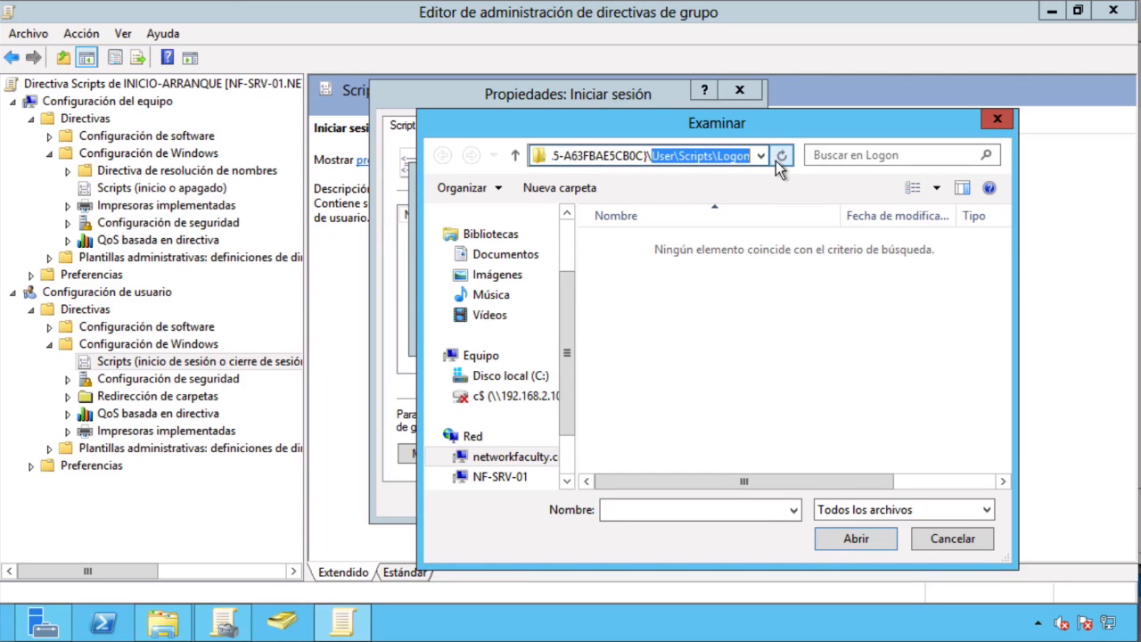
key(BackSpace)
key(Return)
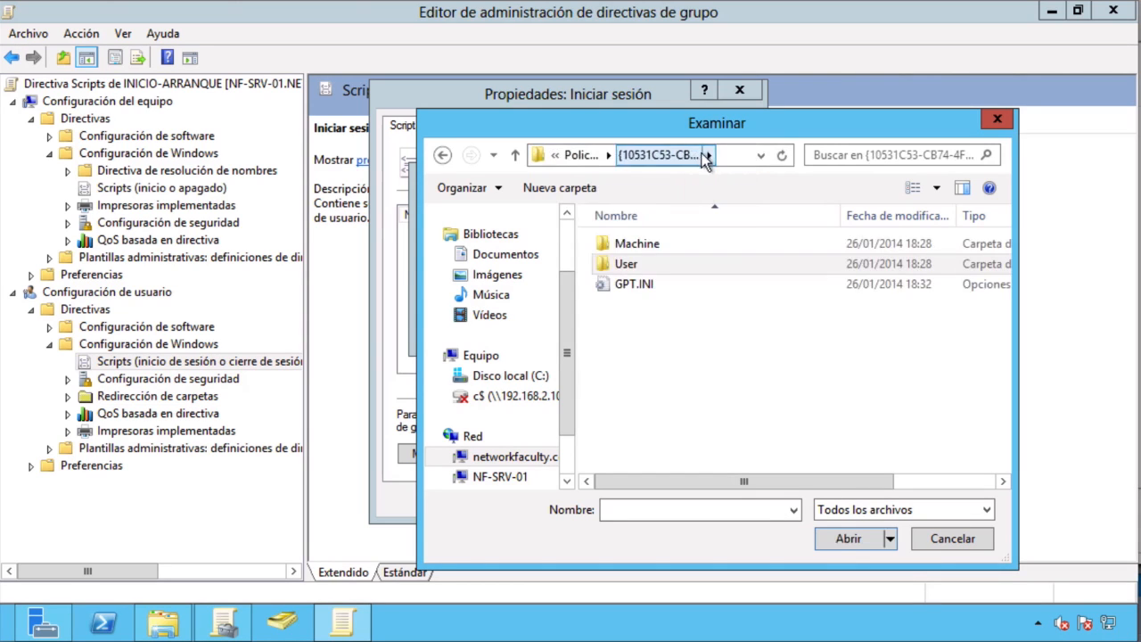
Step: Examine the Shutdown and Startup folders under Machine\Scripts, then return to the policy's root folder
double_click(632, 249)
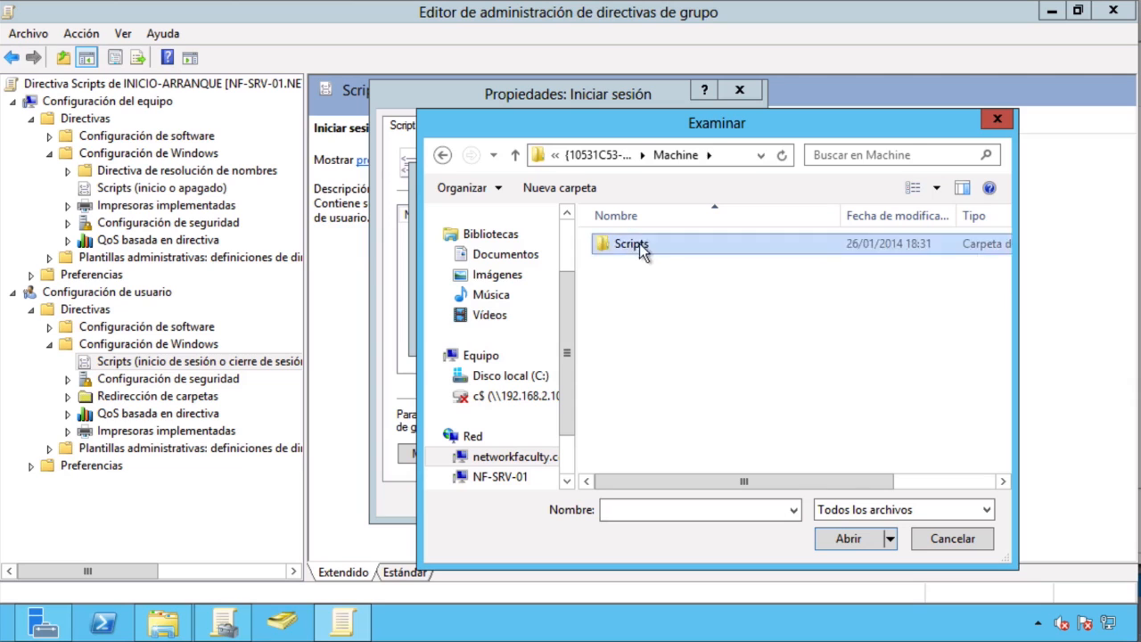
double_click(651, 249)
double_click(638, 244)
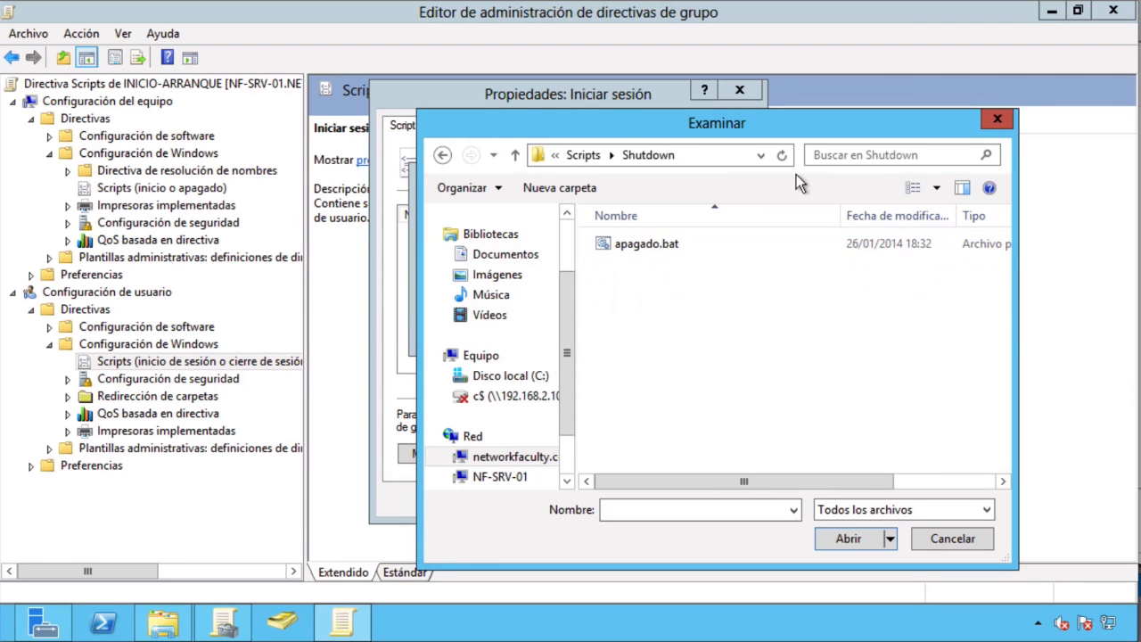
click(586, 157)
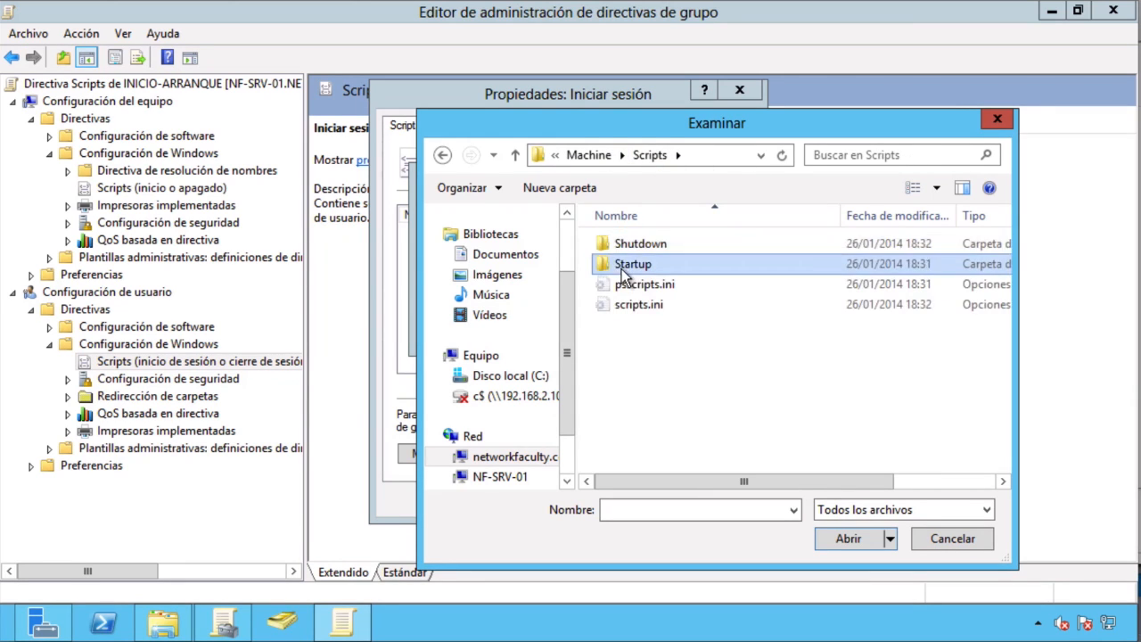
double_click(624, 265)
click(586, 155)
click(590, 157)
click(631, 155)
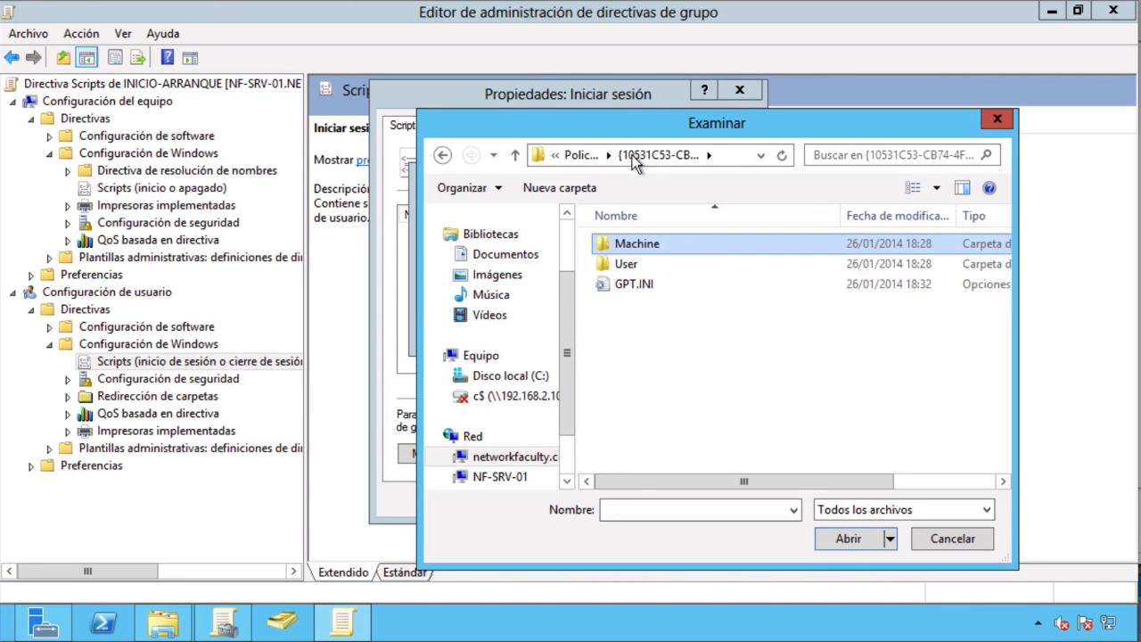
Step: Look inside the Logoff folder under User\Scripts, then open the Logon folder
double_click(630, 260)
double_click(632, 260)
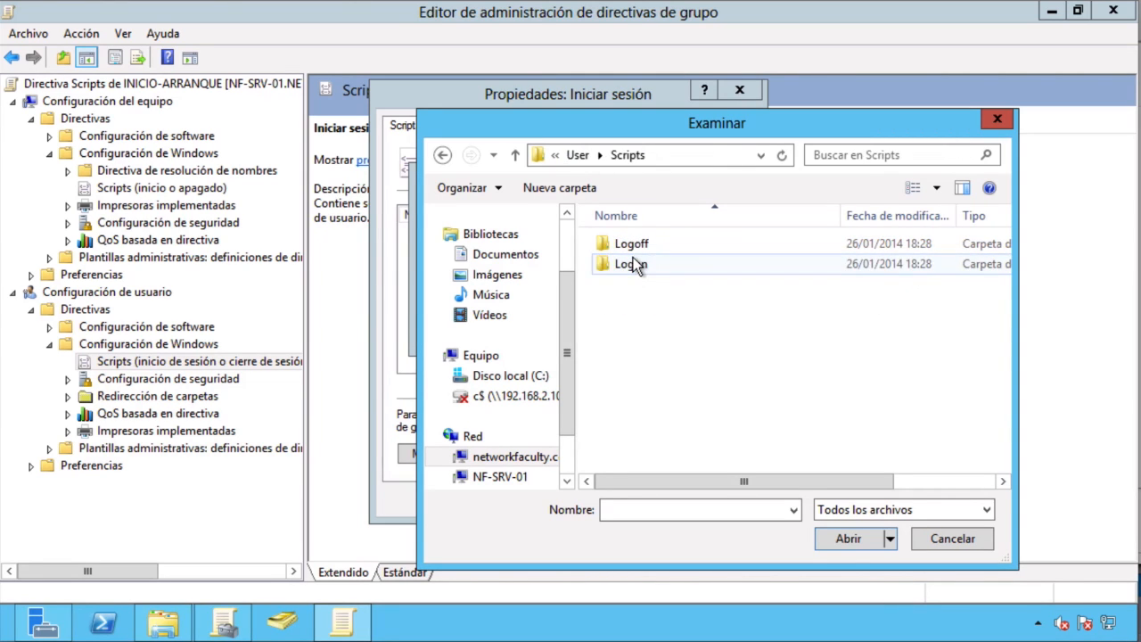
double_click(634, 246)
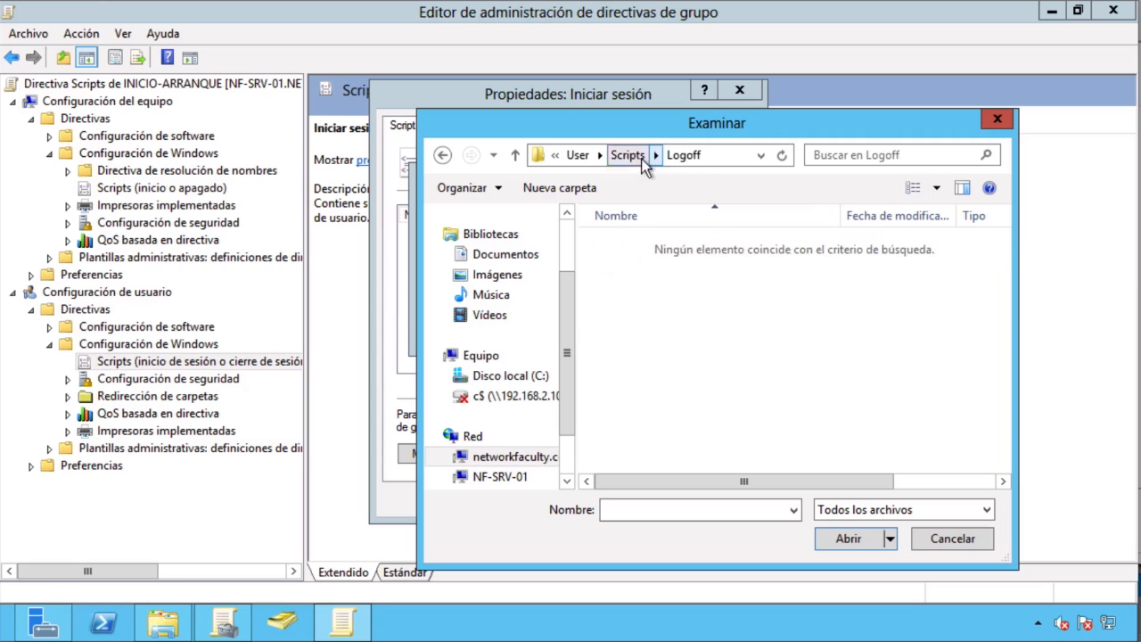
click(627, 155)
double_click(636, 262)
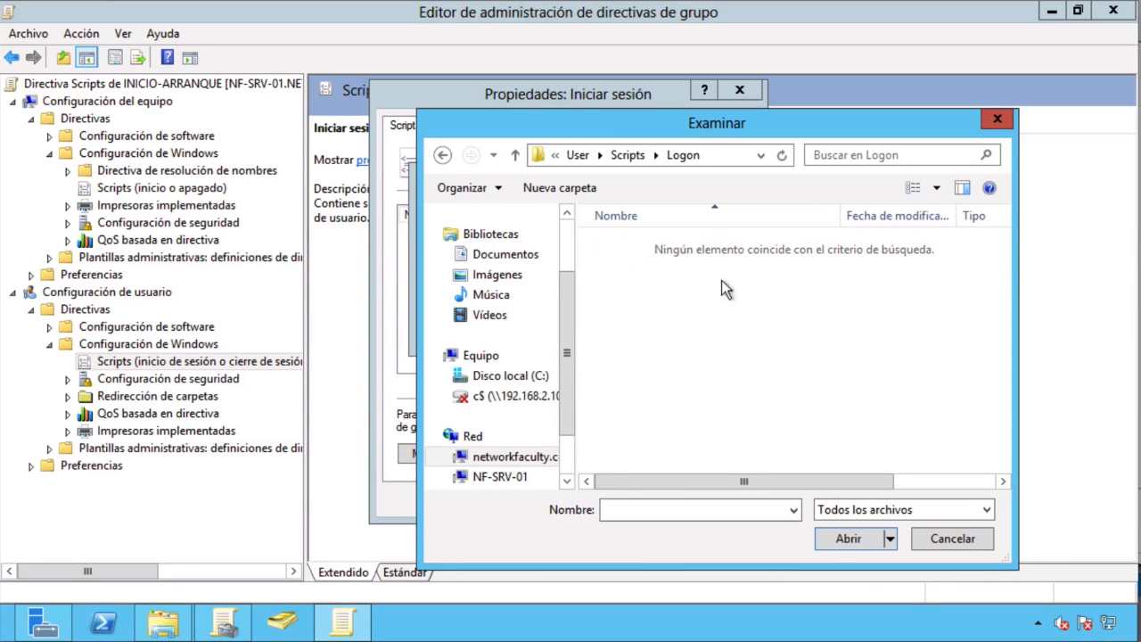
Step: Create a new text document in the Logon folder and name it inicio calculadora.bat, accepting the extension change
right_click(601, 261)
mouse_move(693, 430)
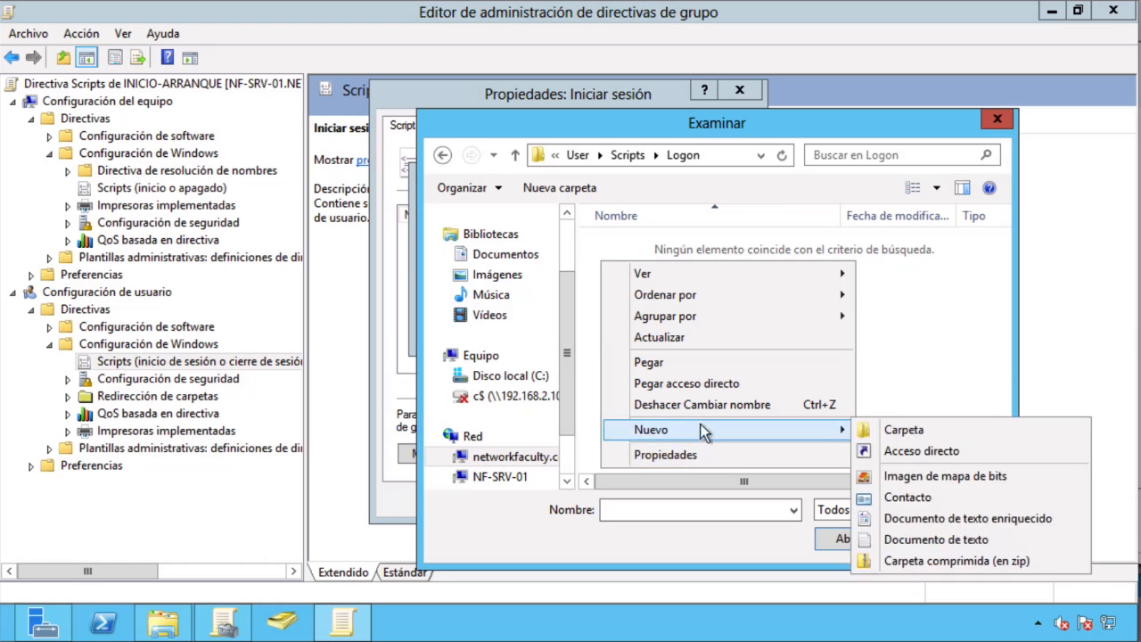
click(931, 539)
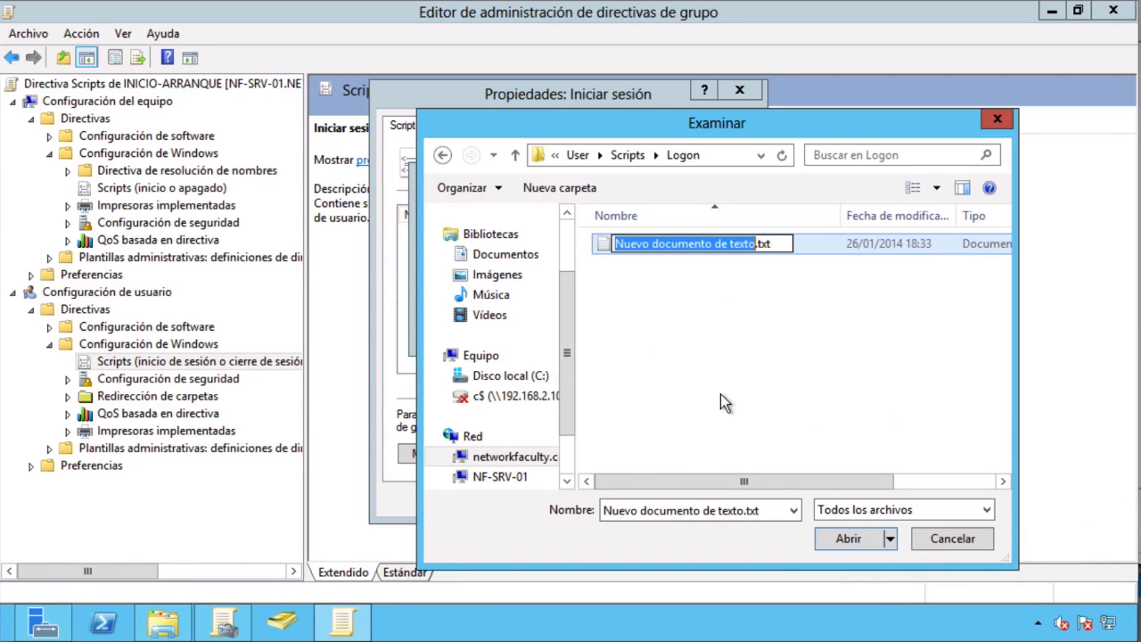
text(inicio calcula)
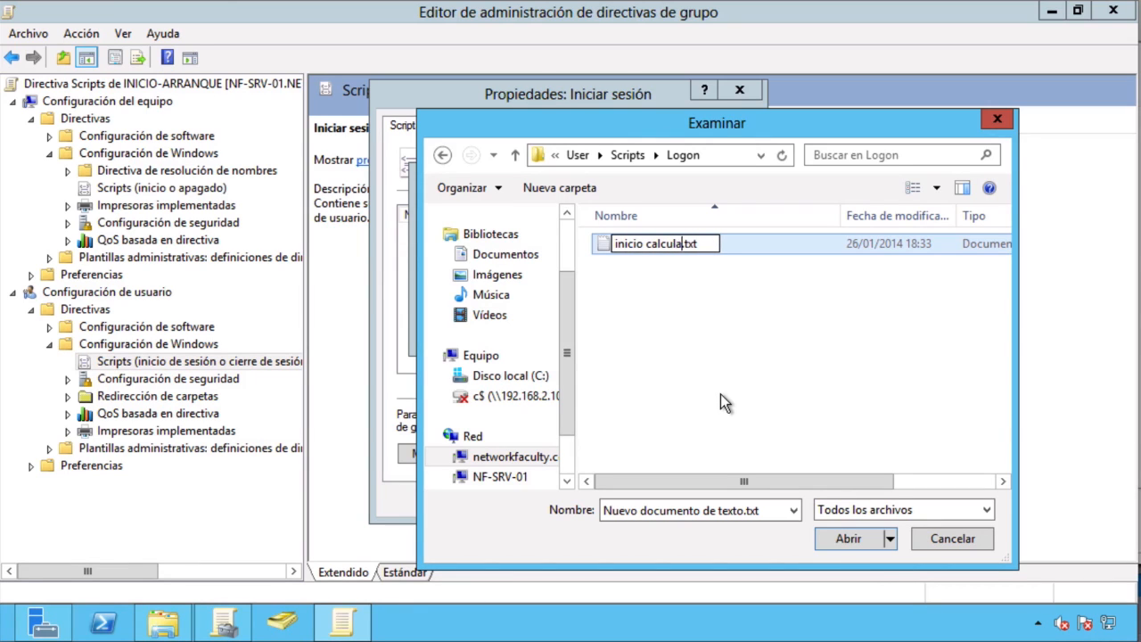
text(dora)
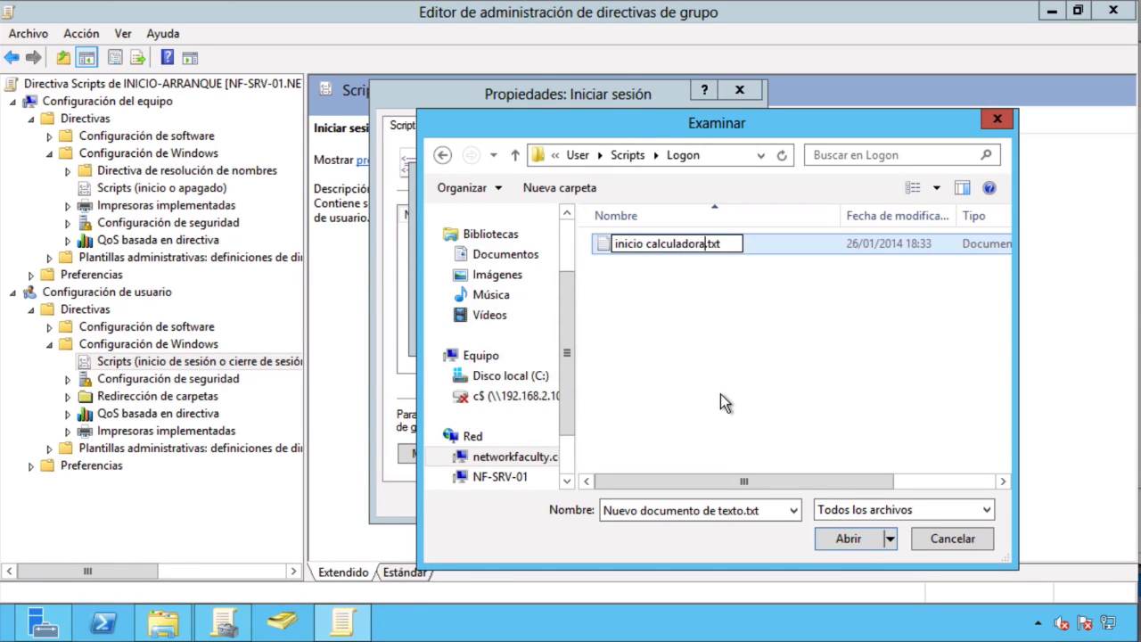
key(Right)
key(Delete)
key(Delete)
key(Delete)
text(bat)
key(Return)
click(683, 321)
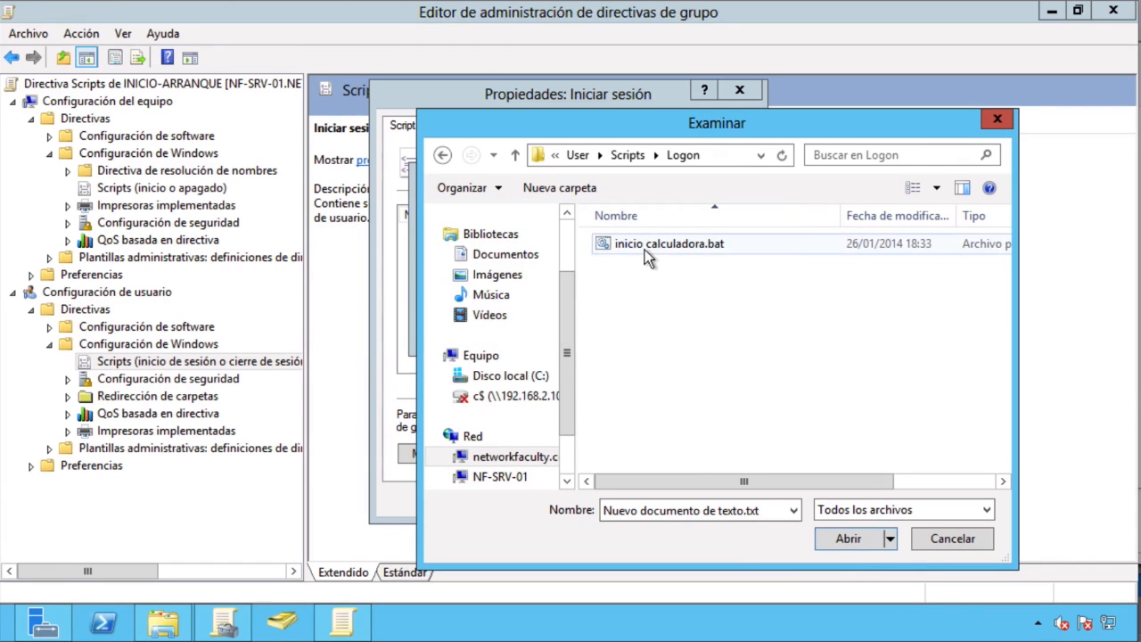
Step: Open inicio calculadora.bat for editing in Notepad and enter the line c:\windows\system32\calc.exe
right_click(644, 249)
click(688, 308)
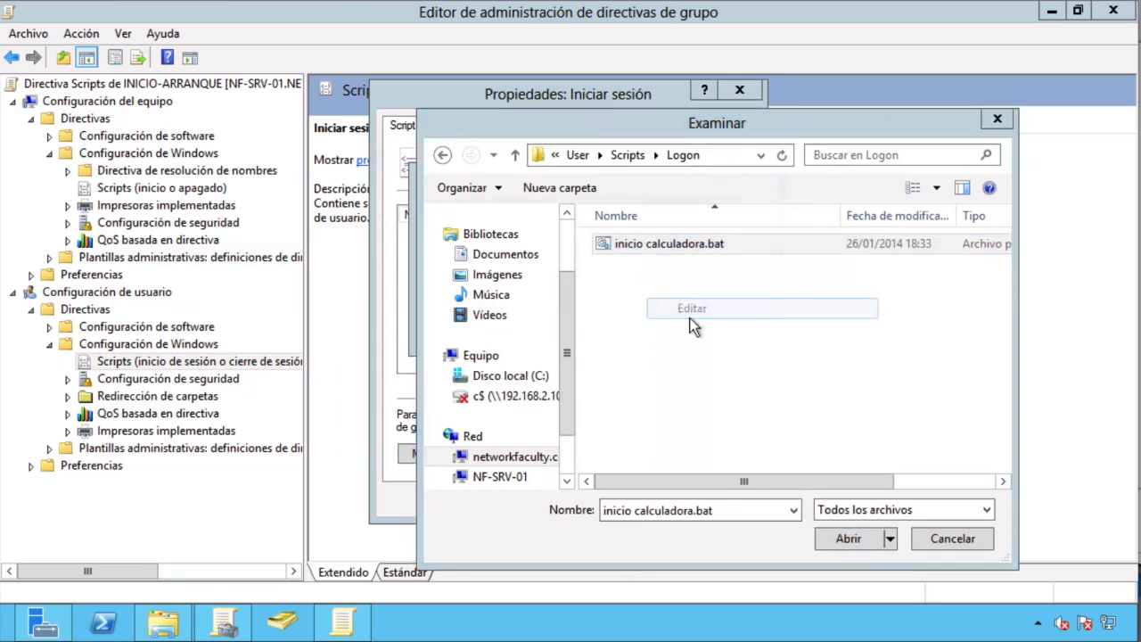
click(632, 342)
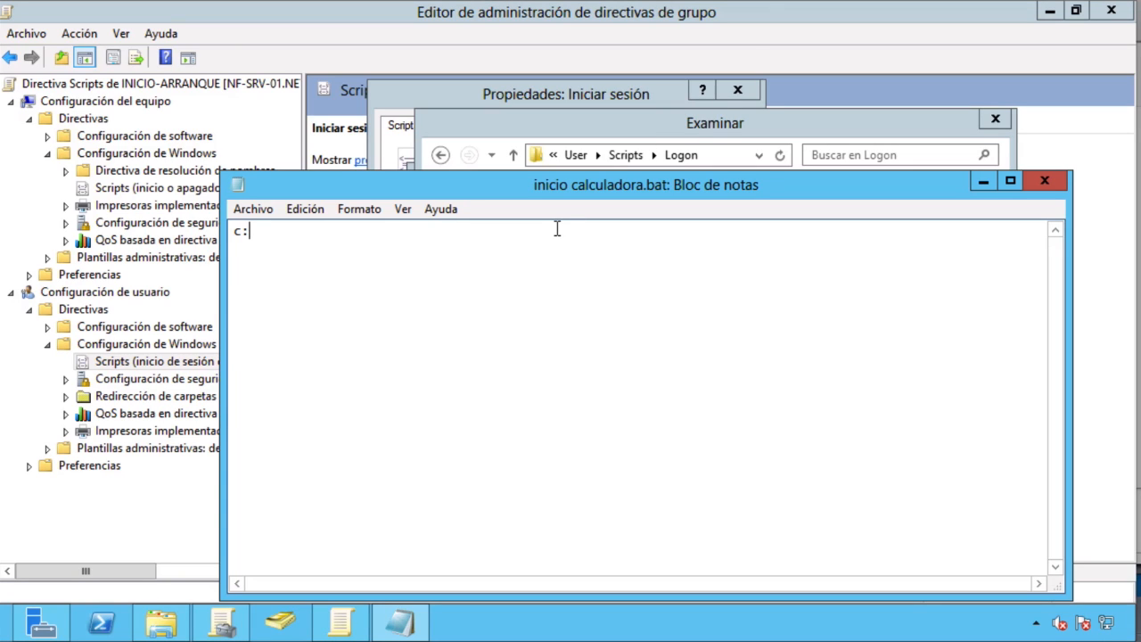
text(c:\windows\system32\calc.exe)
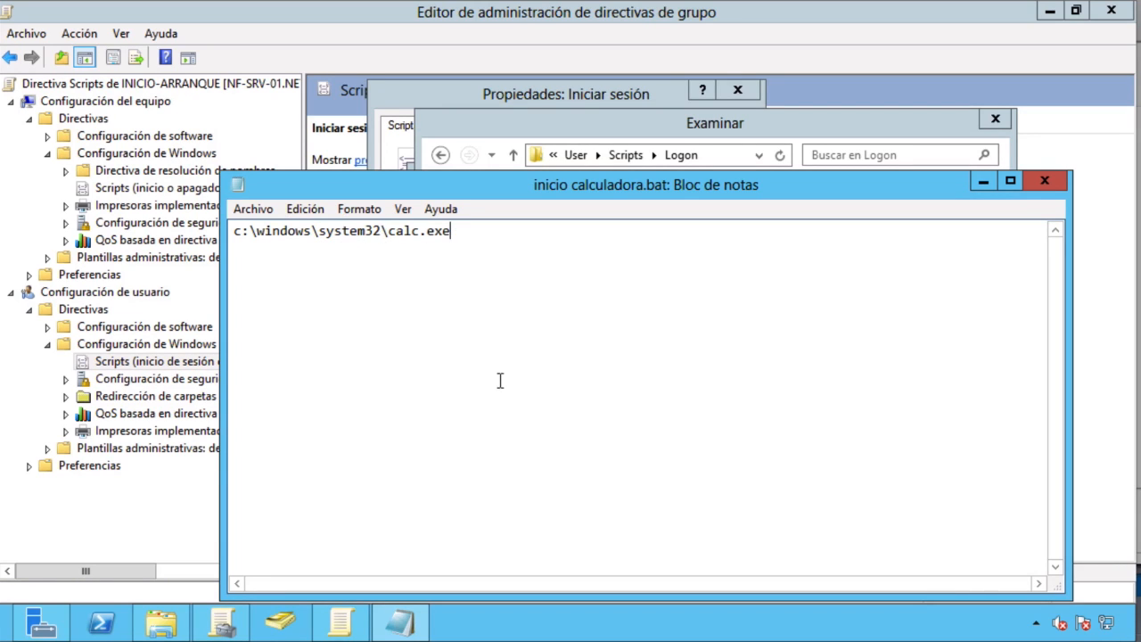
Step: Switch to File Explorer and go to the folder C:\Windows\System32
click(161, 622)
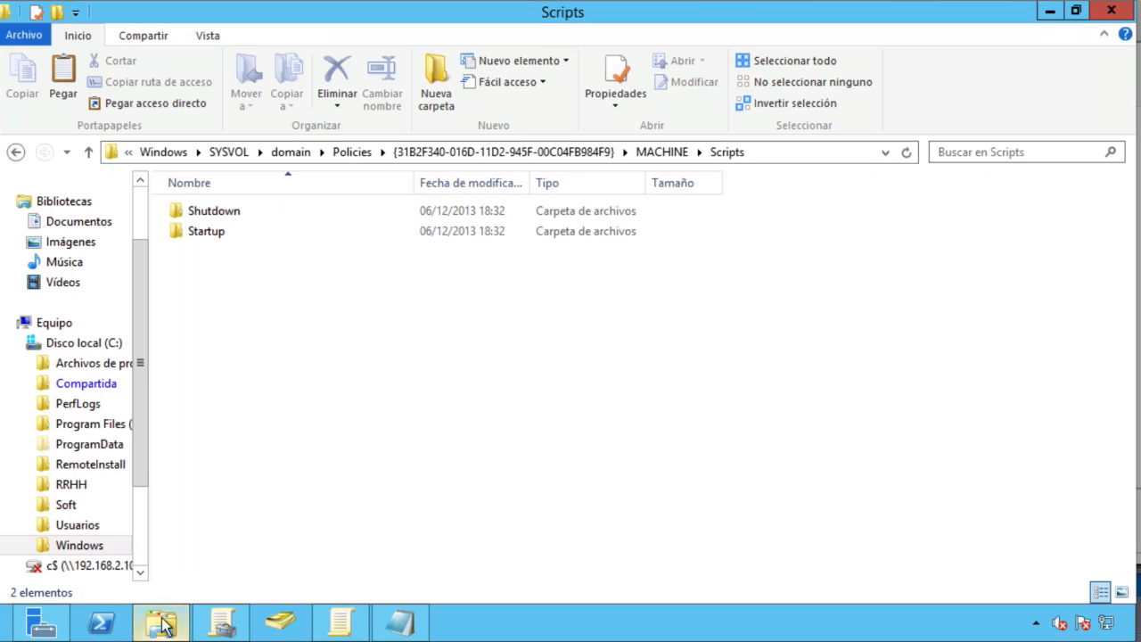
click(775, 158)
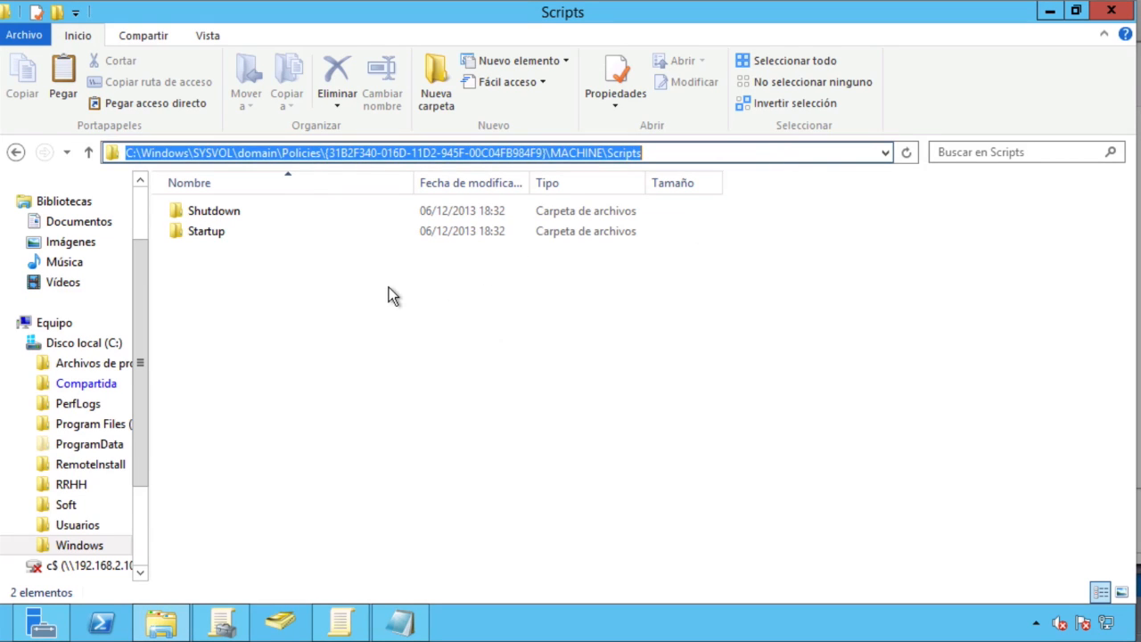
key(End)
key(BackSpace)
key(BackSpace)
key(BackSpace)
key(BackSpace)
key(BackSpace)
key(BackSpace)
key(BackSpace)
key(BackSpace)
key(BackSpace)
key(BackSpace)
key(BackSpace)
key(BackSpace)
key(BackSpace)
key(BackSpace)
key(BackSpace)
key(BackSpace)
key(BackSpace)
key(BackSpace)
key(BackSpace)
key(BackSpace)
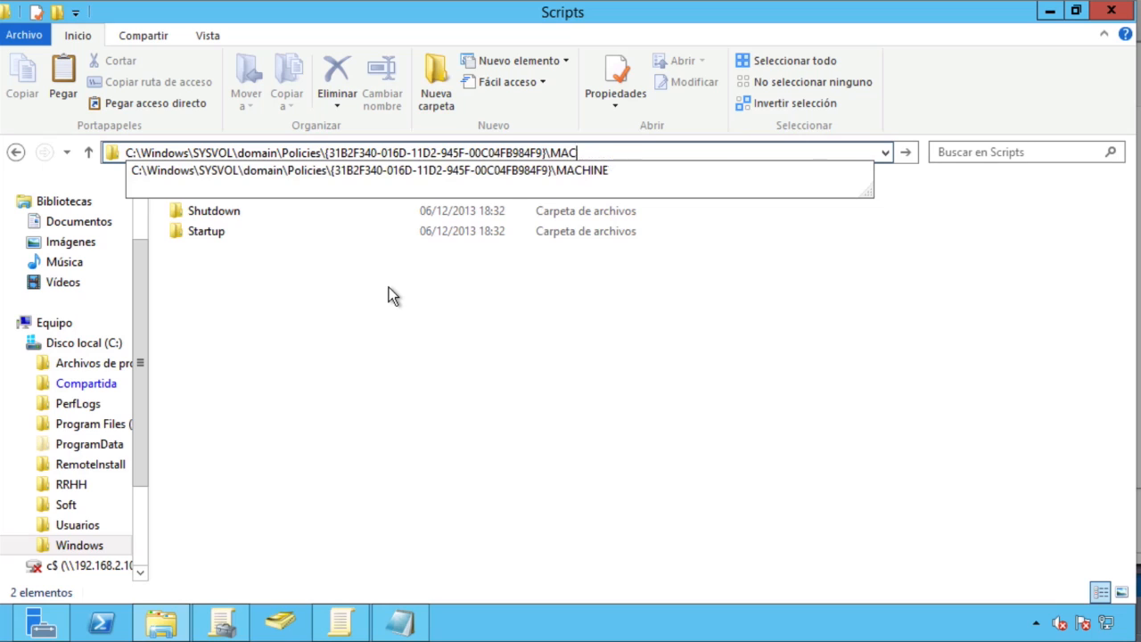
key(BackSpace)
key(BackSpace)
key(BackSpace)
key(BackSpace)
key(BackSpace)
key(BackSpace)
key(BackSpace)
key(BackSpace)
key(BackSpace)
key(BackSpace)
key(BackSpace)
key(BackSpace)
key(BackSpace)
key(BackSpace)
key(BackSpace)
key(BackSpace)
key(BackSpace)
key(BackSpace)
key(BackSpace)
key(BackSpace)
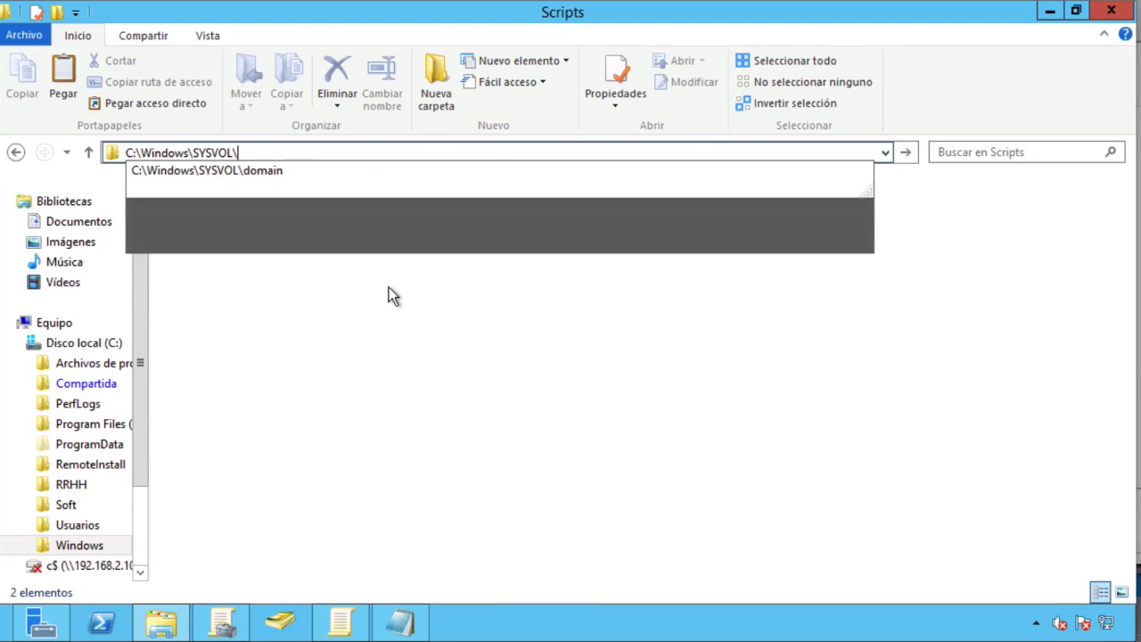
text(s > System)
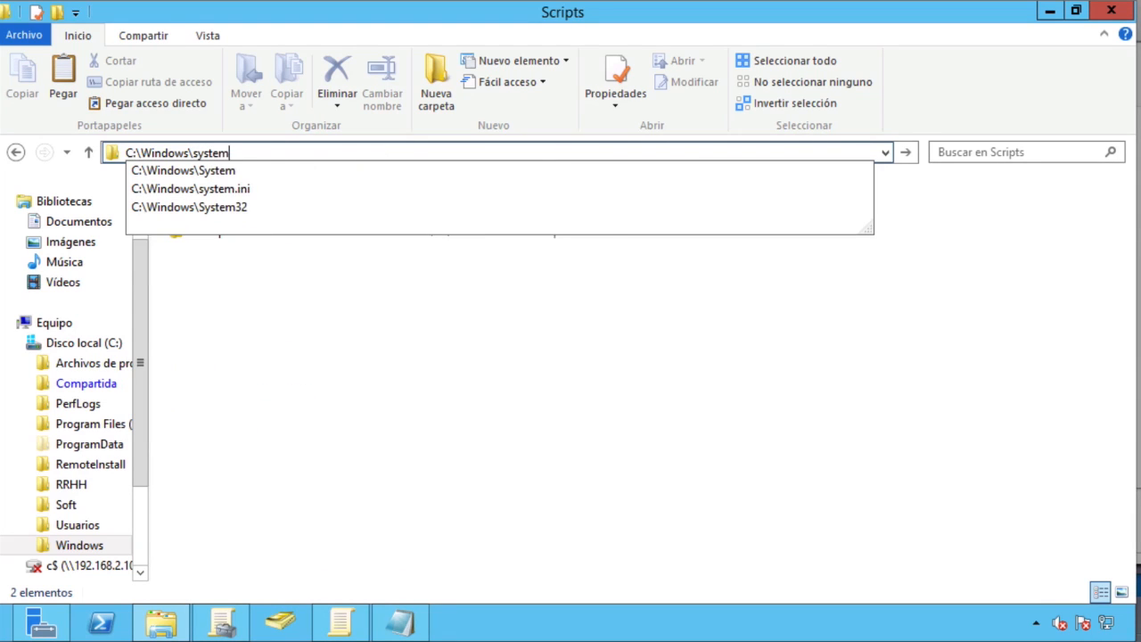
text(32)
key(Return)
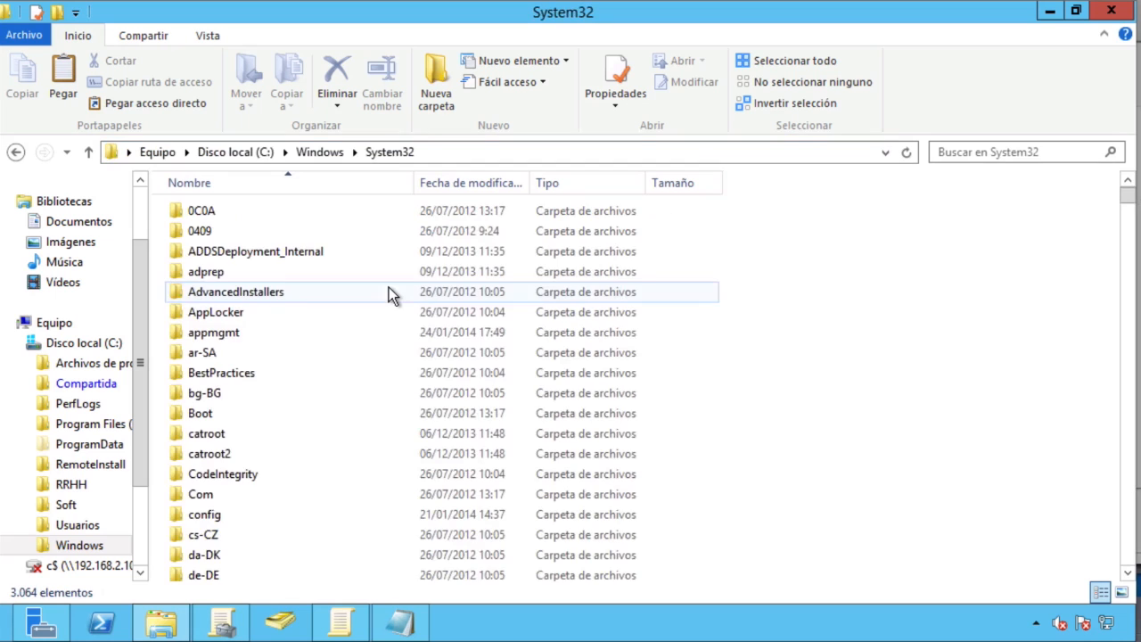
Step: Look for calc.exe among the System32 files whose names begin with c
click(241, 298)
text(cl)
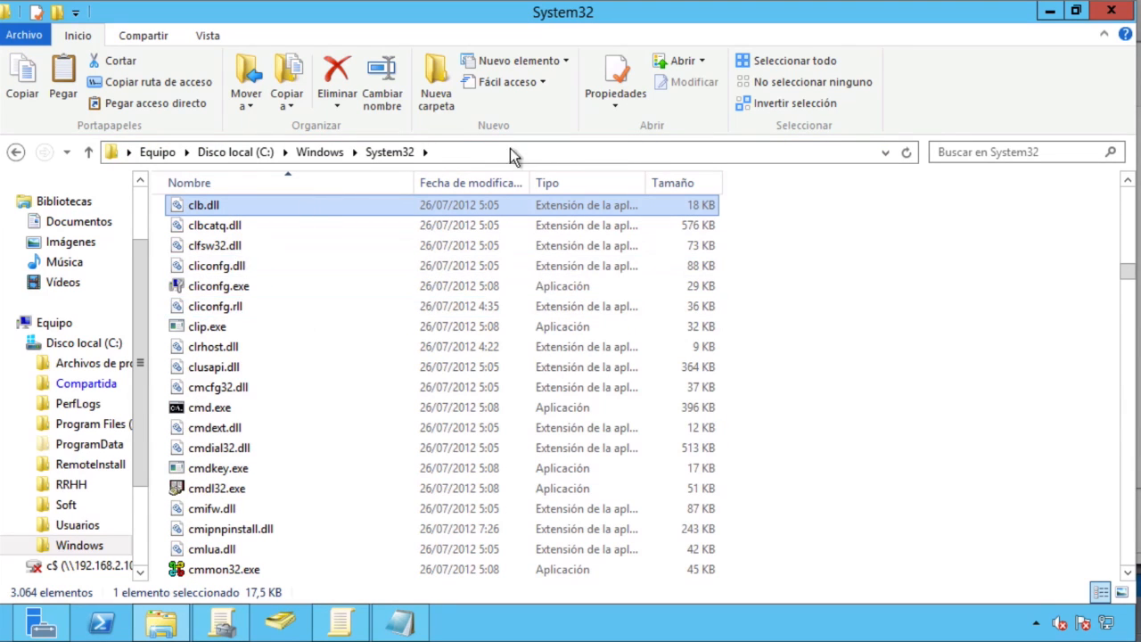
key(Up)
key(Up)
key(Up)
key(Up)
key(Up)
key(Up)
key(Up)
key(Up)
key(Up)
key(Up)
key(Up)
key(Up)
key(Up)
key(Up)
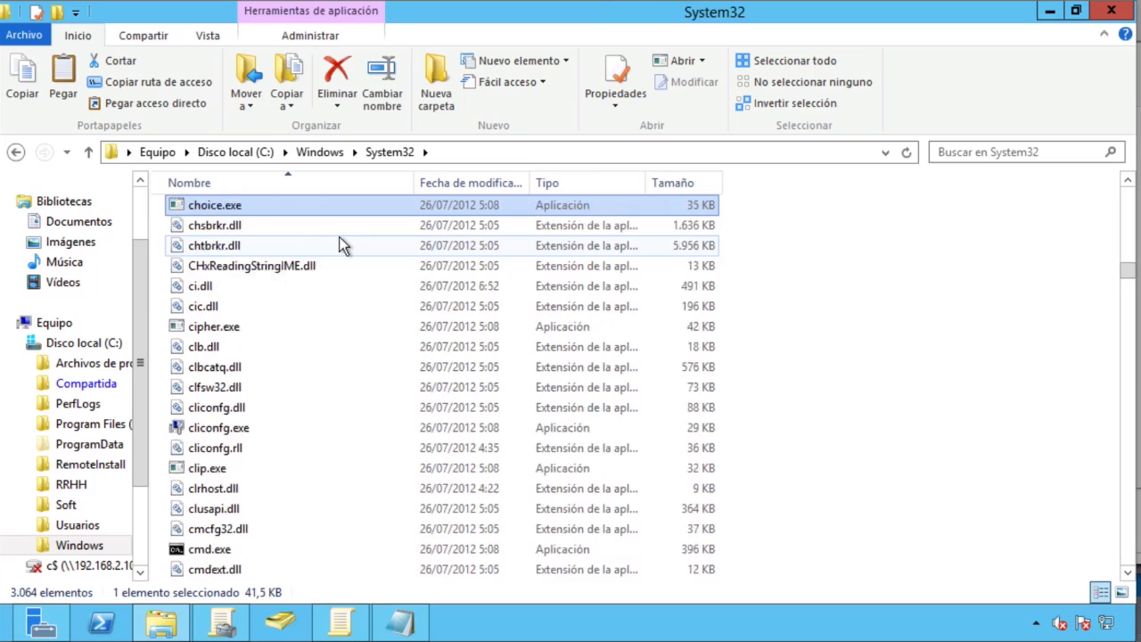
key(Up)
key(Up)
key(Up)
key(Up)
key(Up)
key(Up)
key(Up)
key(Up)
key(Up)
key(Up)
key(Up)
key(Up)
key(Up)
key(Up)
key(Up)
key(Up)
key(Up)
key(Up)
key(Up)
key(Up)
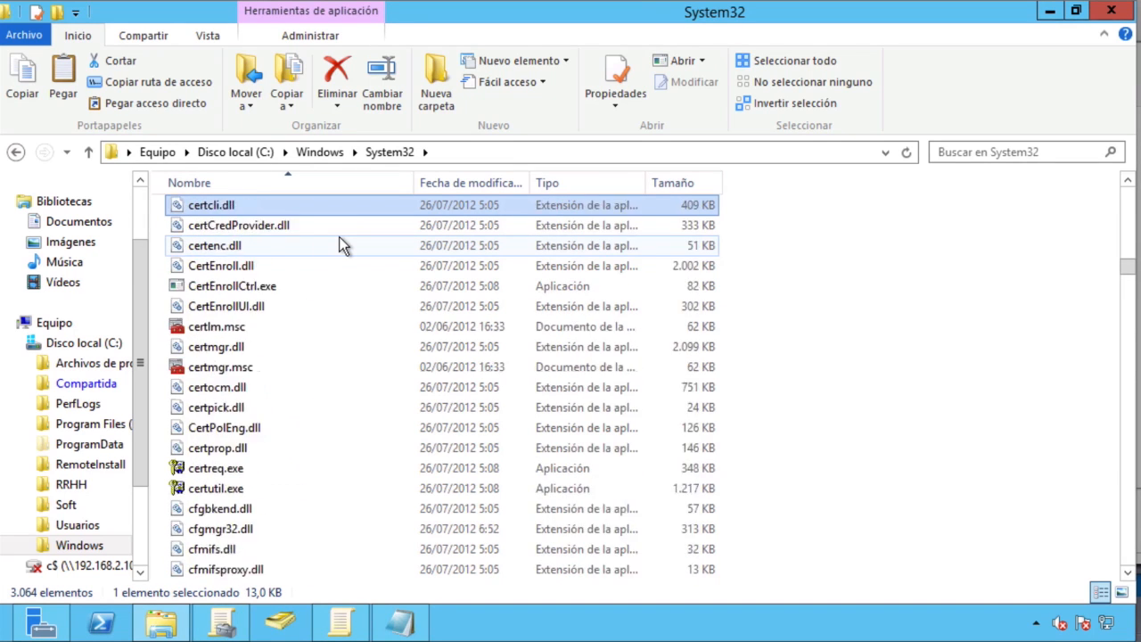
key(Up)
key(Up)
key(Up)
key(Up)
key(Up)
key(Up)
key(Up)
key(Up)
key(Up)
key(Up)
key(Up)
key(Up)
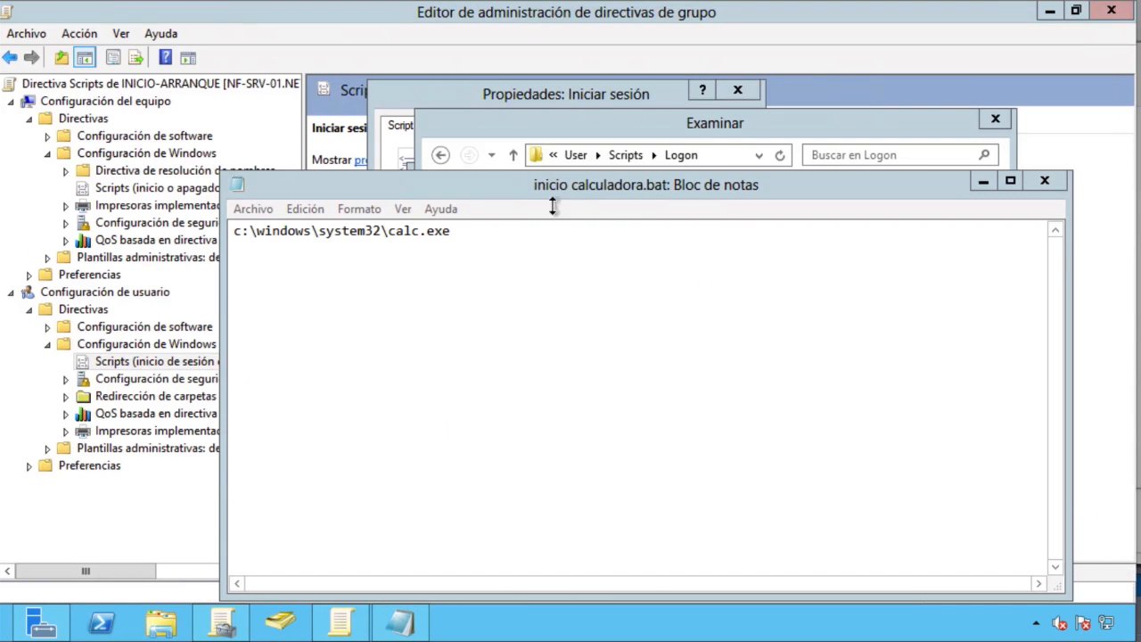
Step: Back in Notepad, save inicio calculadora.bat and close it
click(474, 237)
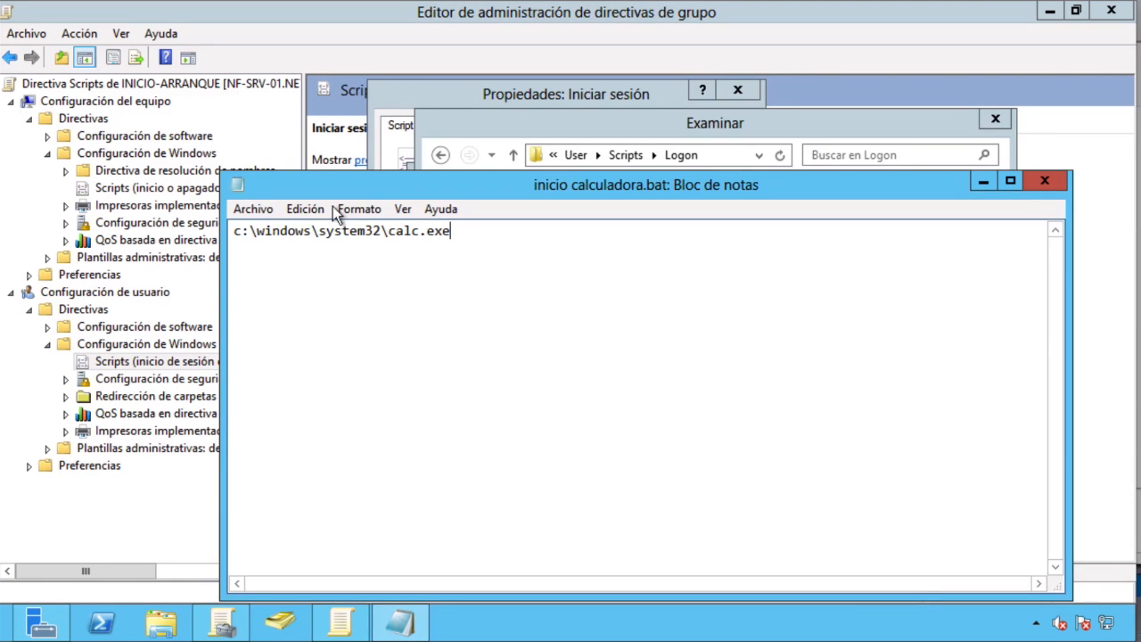
click(253, 208)
click(270, 270)
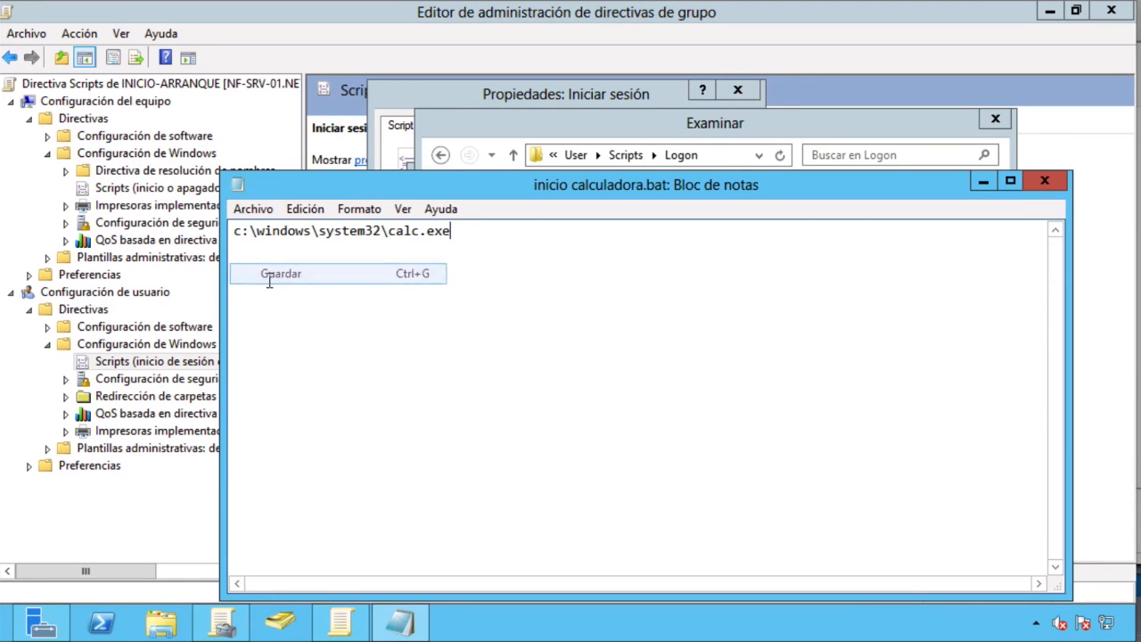
click(256, 212)
click(277, 365)
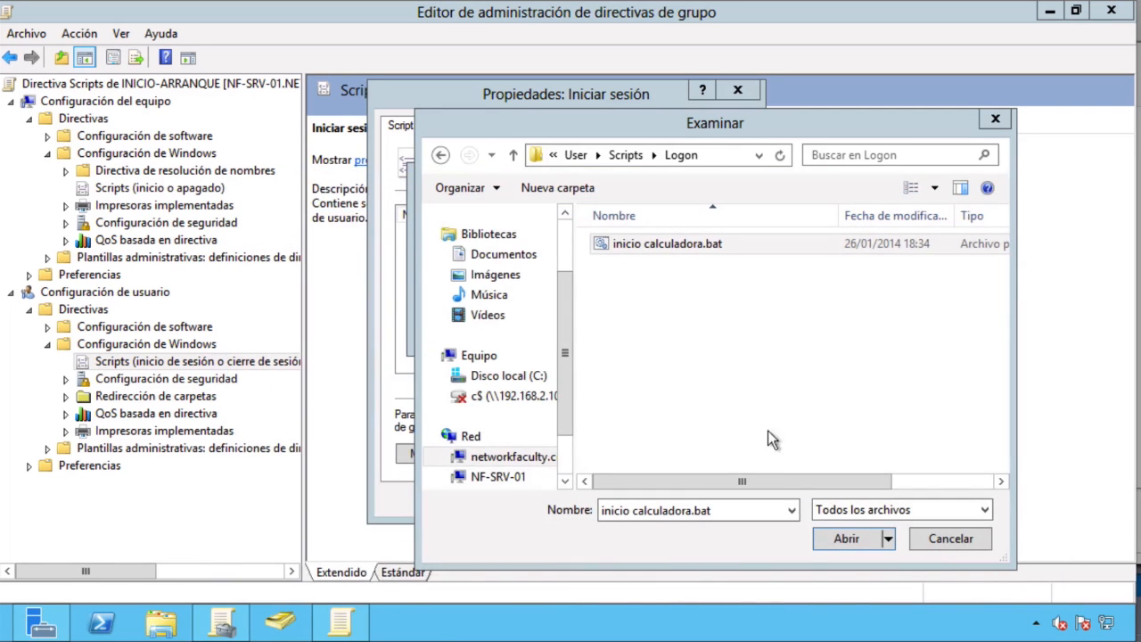
Step: Add inicio calculadora.bat to the Iniciar sesión scripts without parameters, apply the change, and close the properties and the policy editor
double_click(649, 242)
click(659, 331)
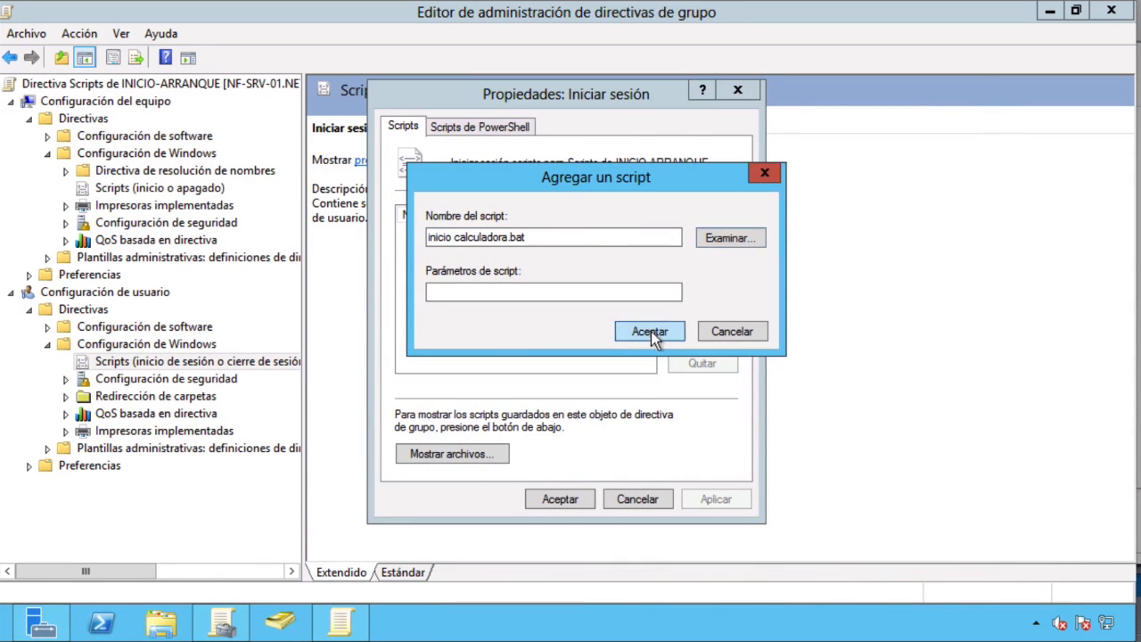
click(703, 505)
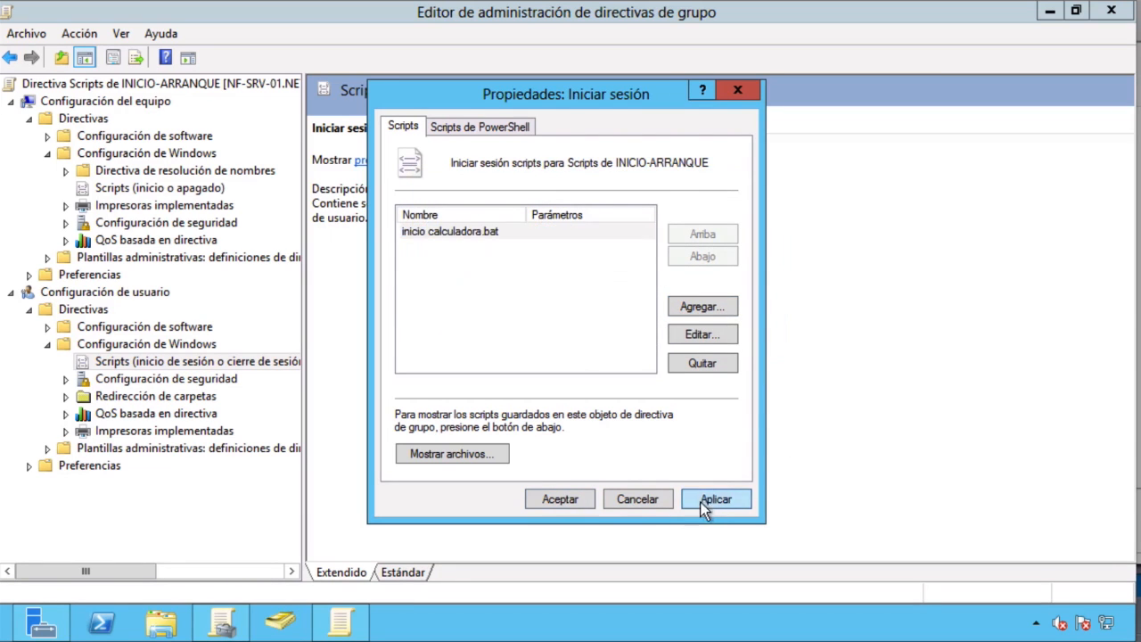
click(567, 499)
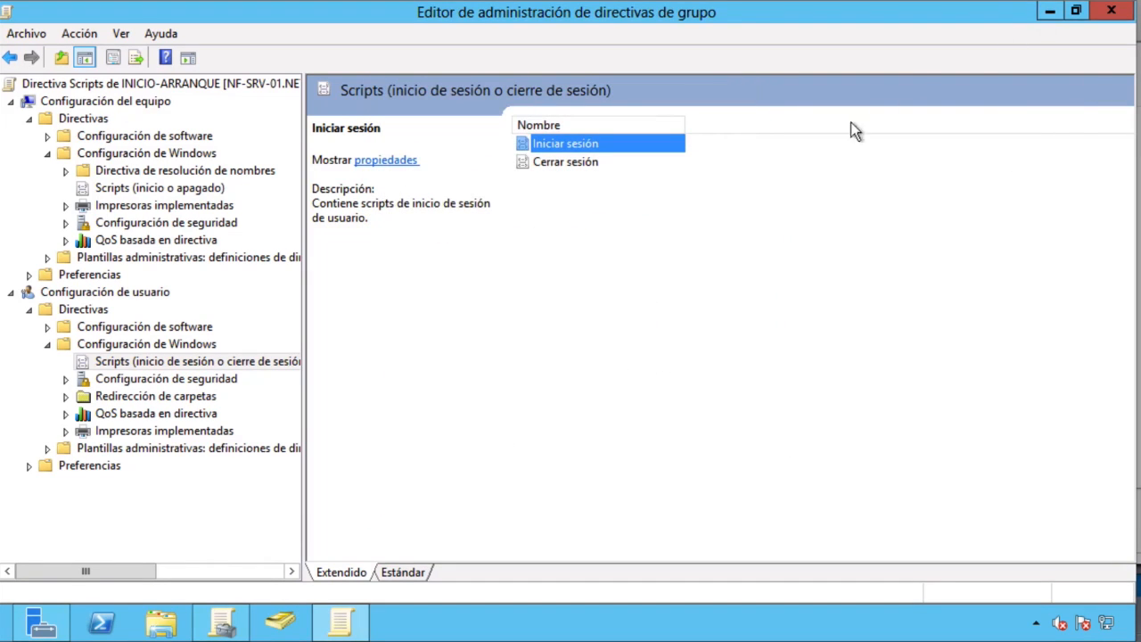
click(1110, 13)
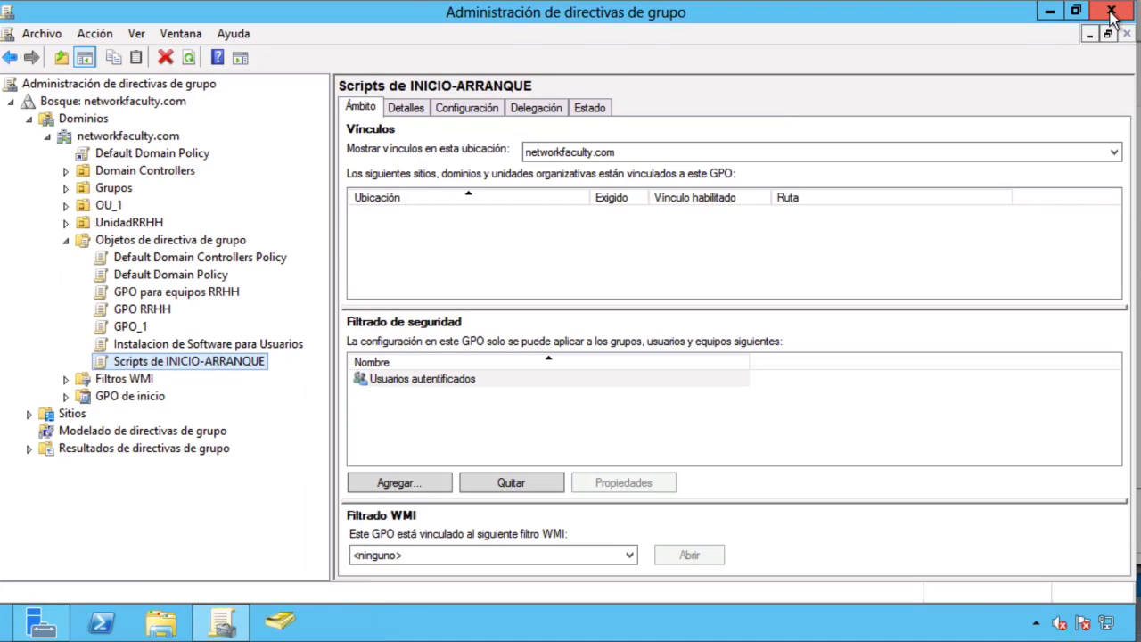
Step: Link the existing GPO Scripts de INICIO-ARRANQUE to the organizational unit OU_1 and display OU_1's linked policies
right_click(160, 361)
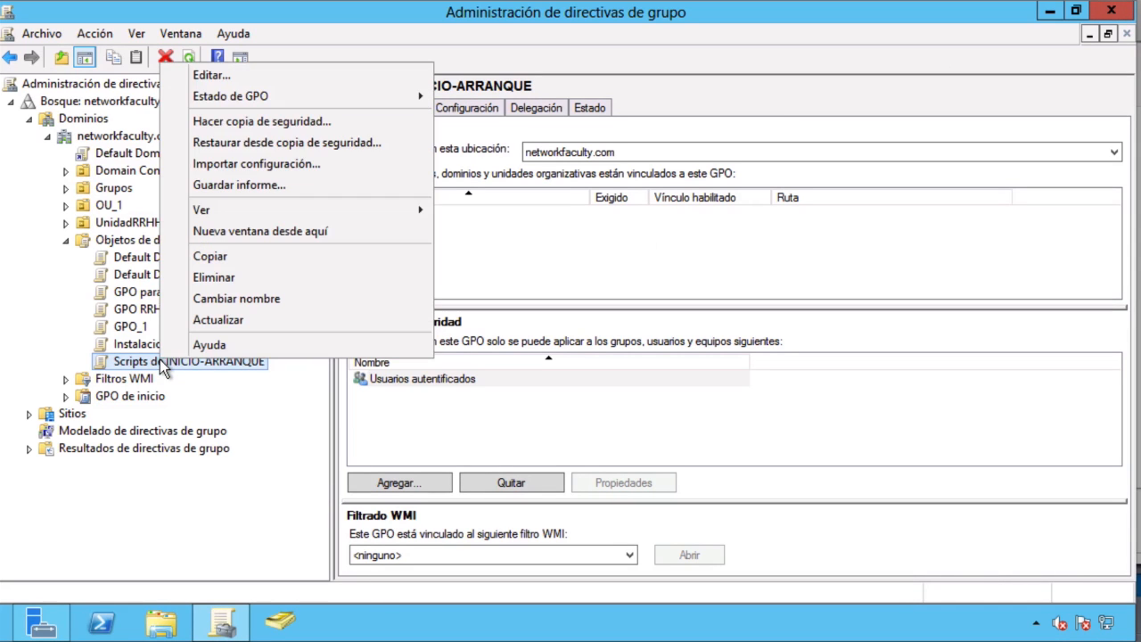
double_click(100, 211)
right_click(108, 206)
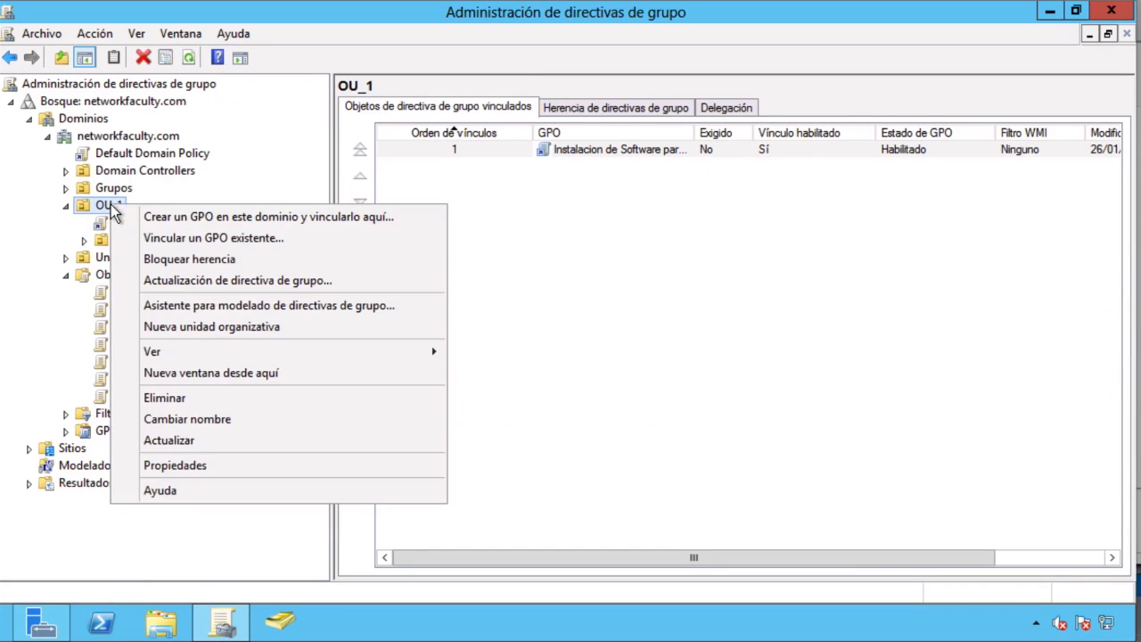
click(174, 239)
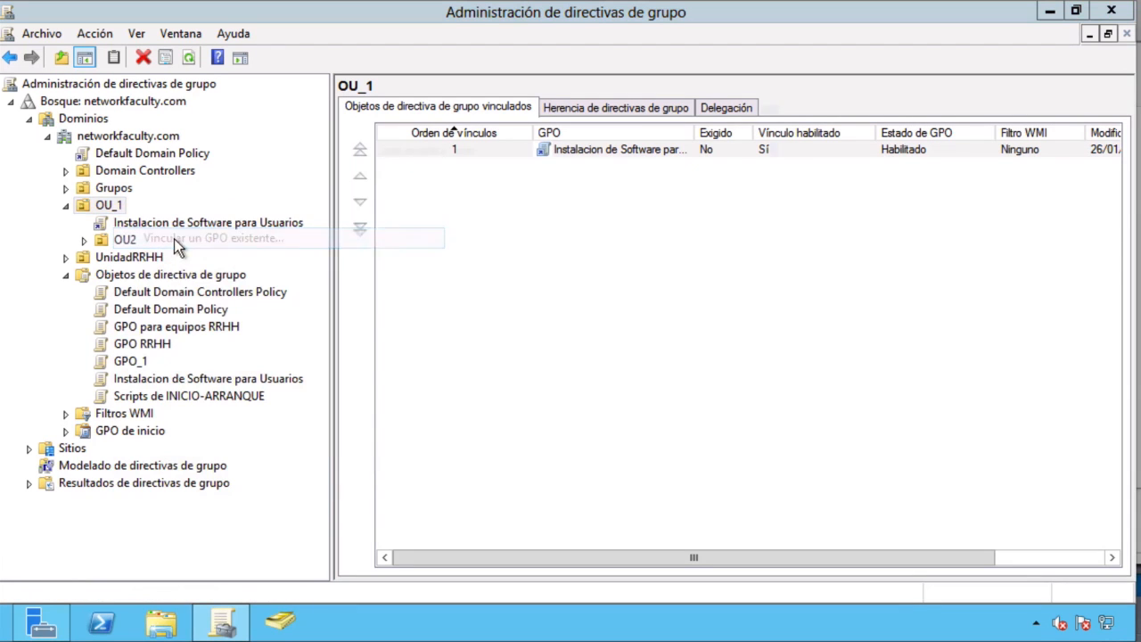
click(428, 346)
click(650, 467)
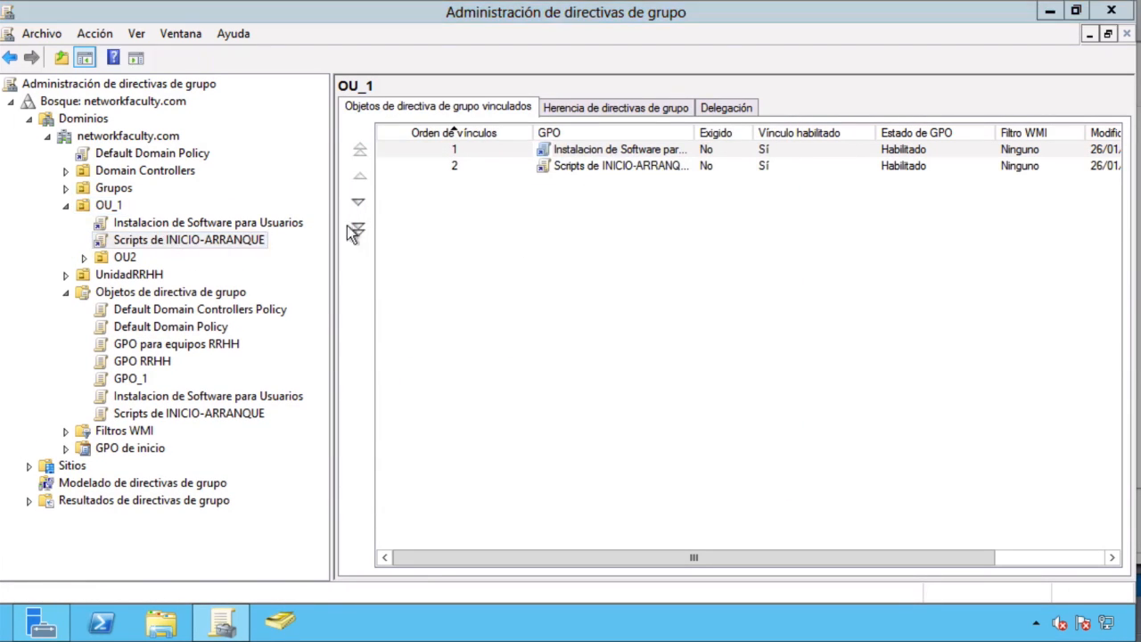
click(698, 344)
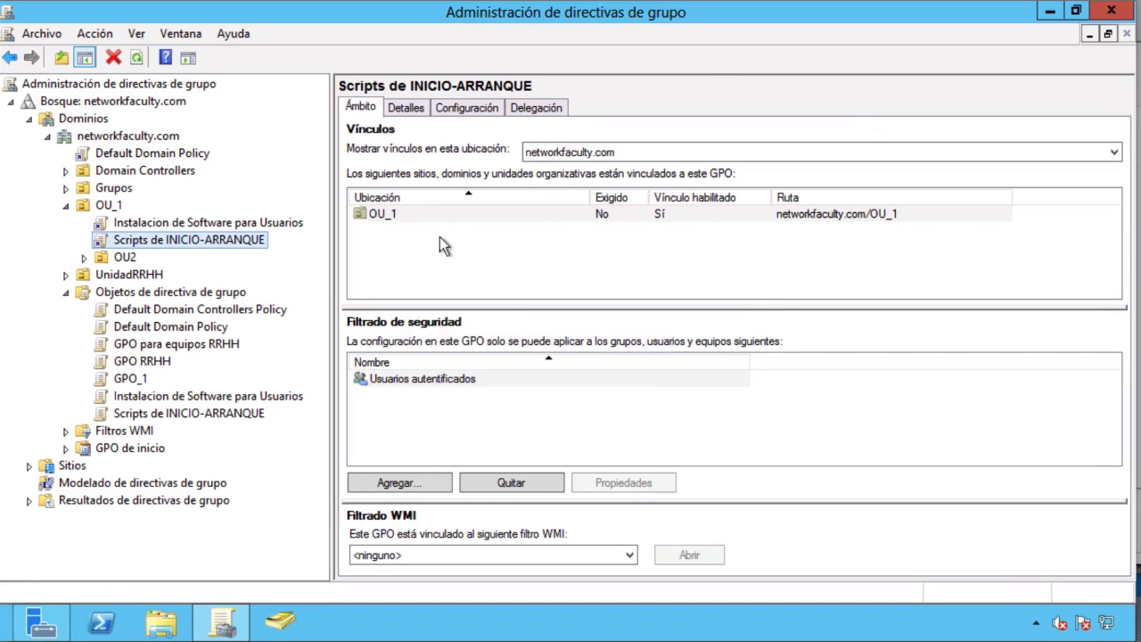
click(104, 211)
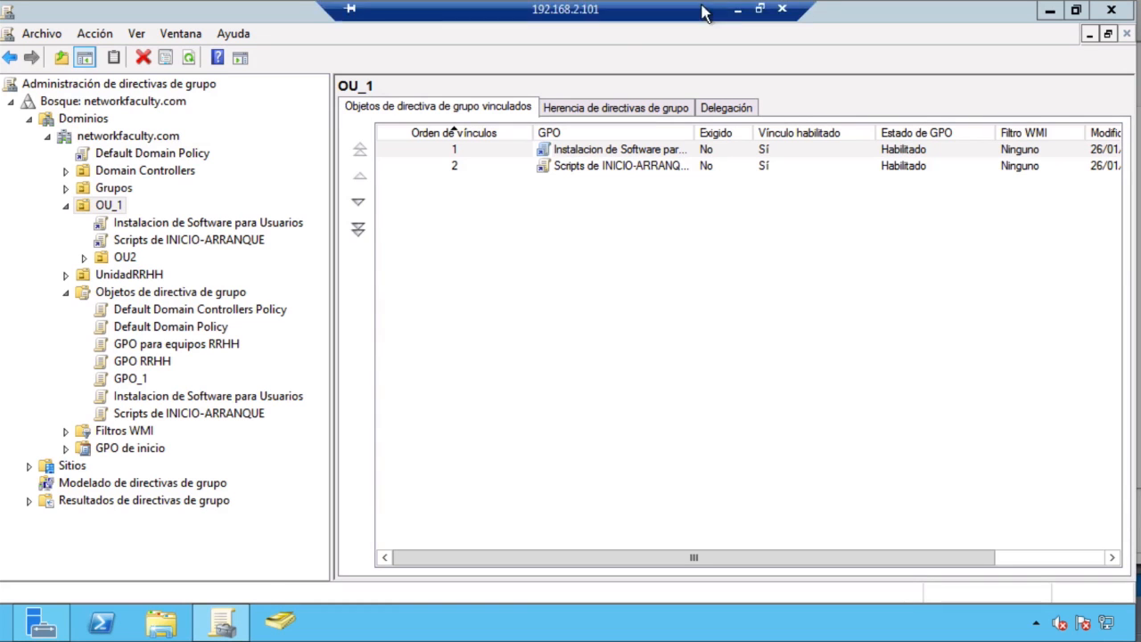
Step: Switch to Active Directory Users and Computers, select user6 inside OU_1, and minimize the 192.168.2.101 remote session
click(279, 621)
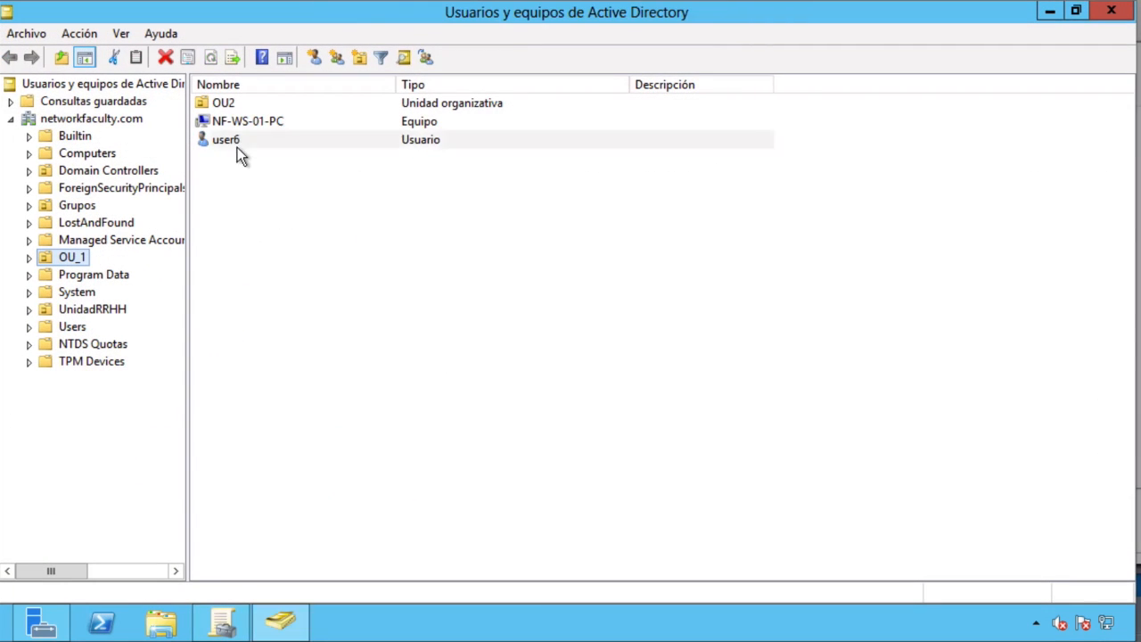
click(237, 145)
mouse_move(614, 6)
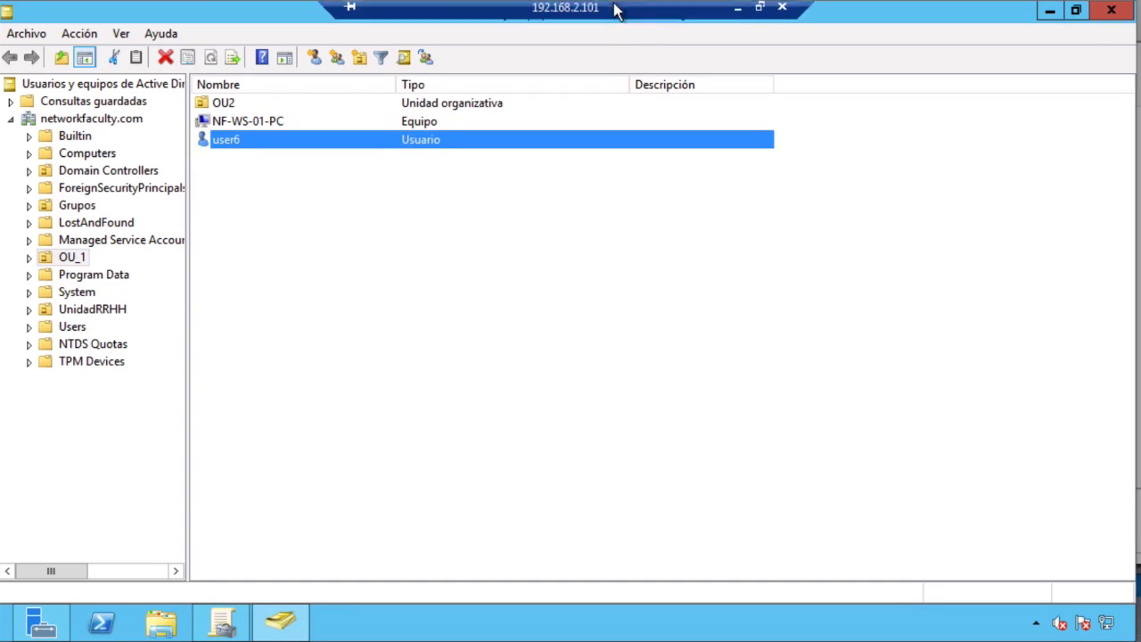
click(737, 12)
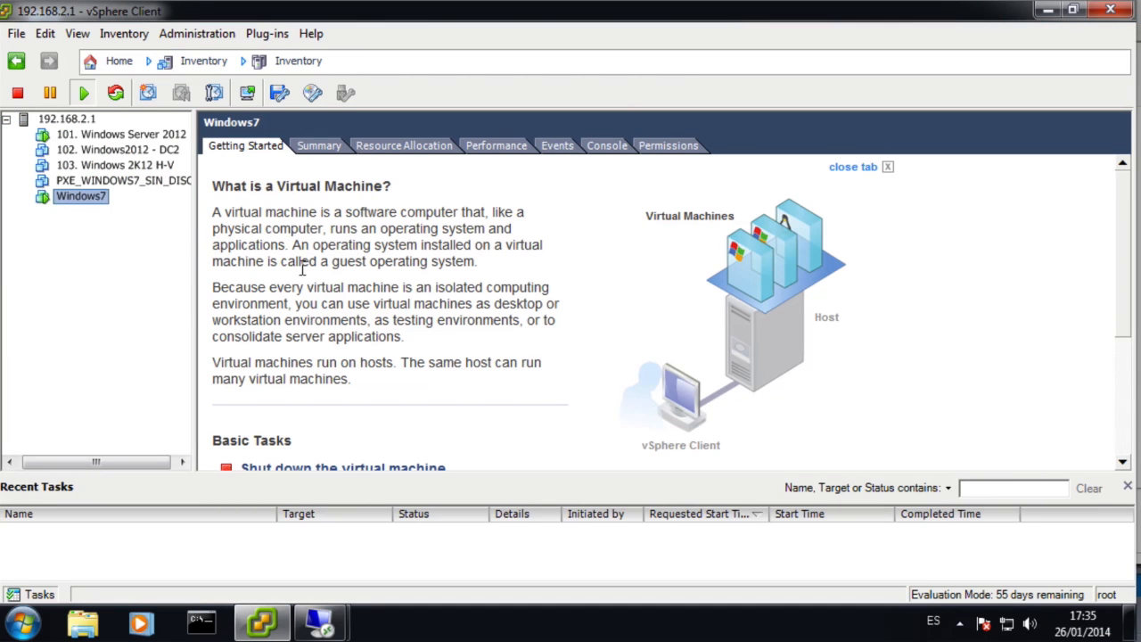
Step: Switch to the 192.168.2.112 remote desktop session and log user6 off
click(319, 622)
click(381, 514)
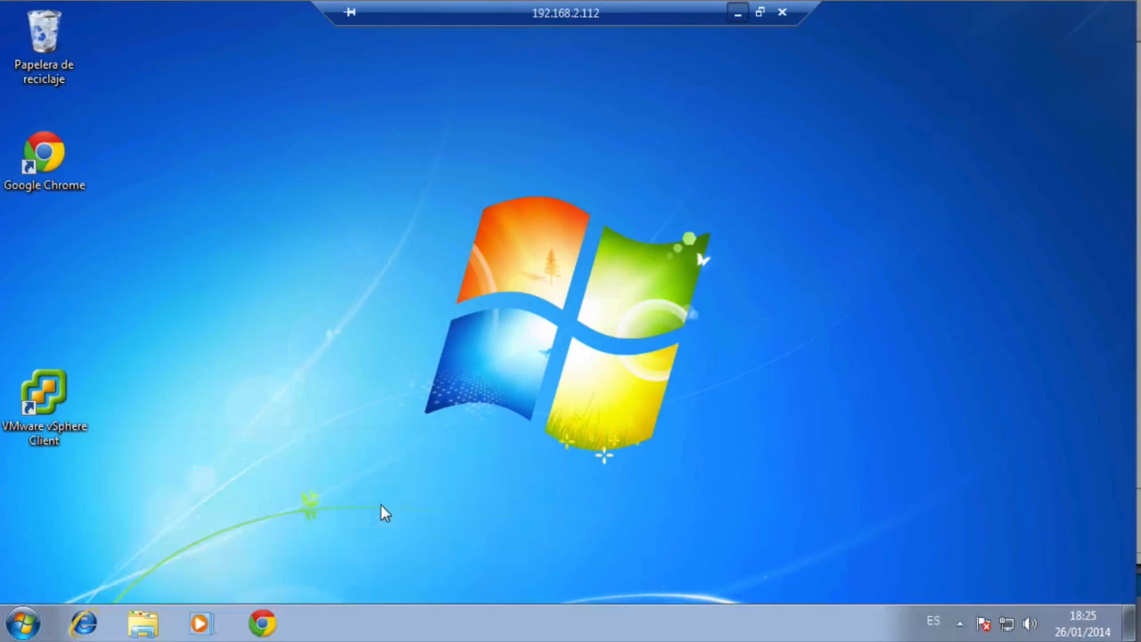
click(29, 624)
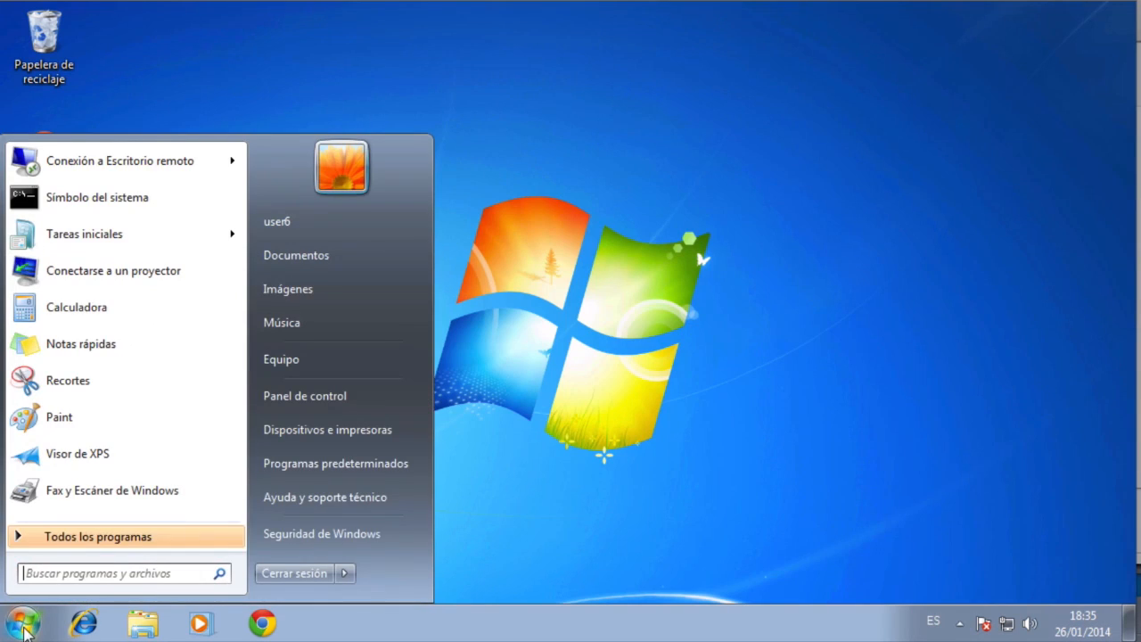
click(293, 573)
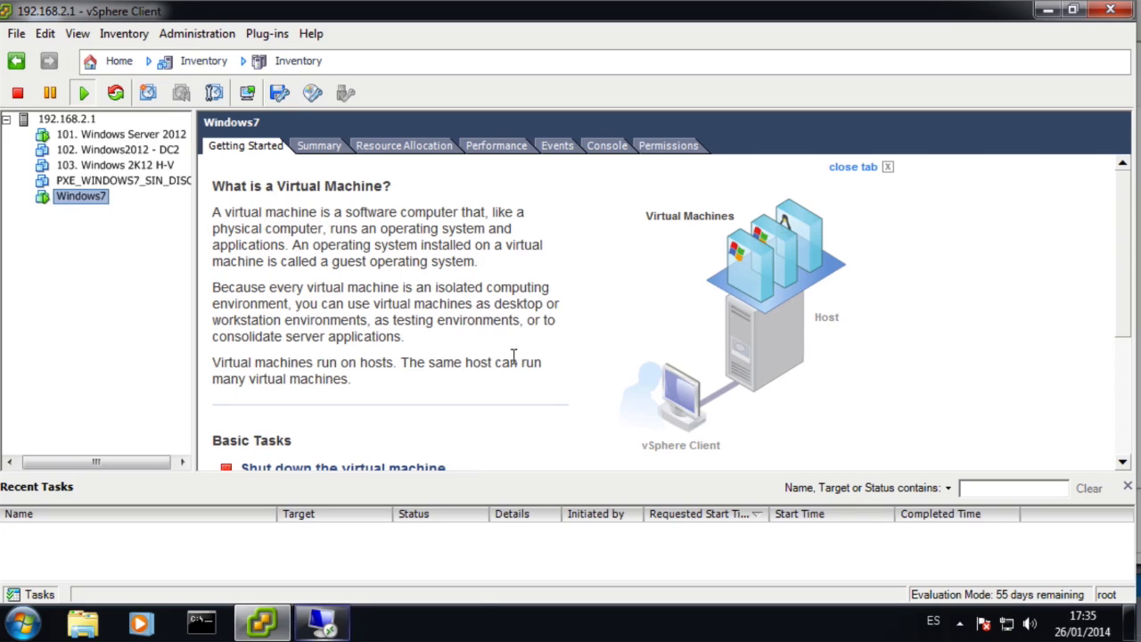
Step: Reconnect by Remote Desktop to 192.168.2.112 as user6, entering the account password
right_click(328, 615)
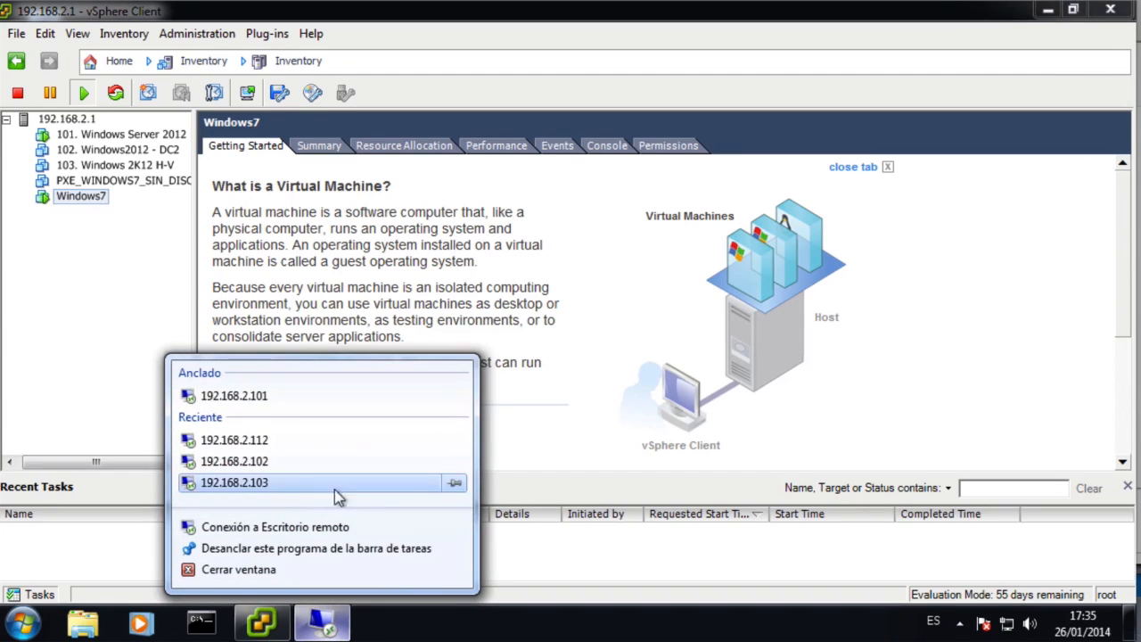
click(294, 440)
text(••)
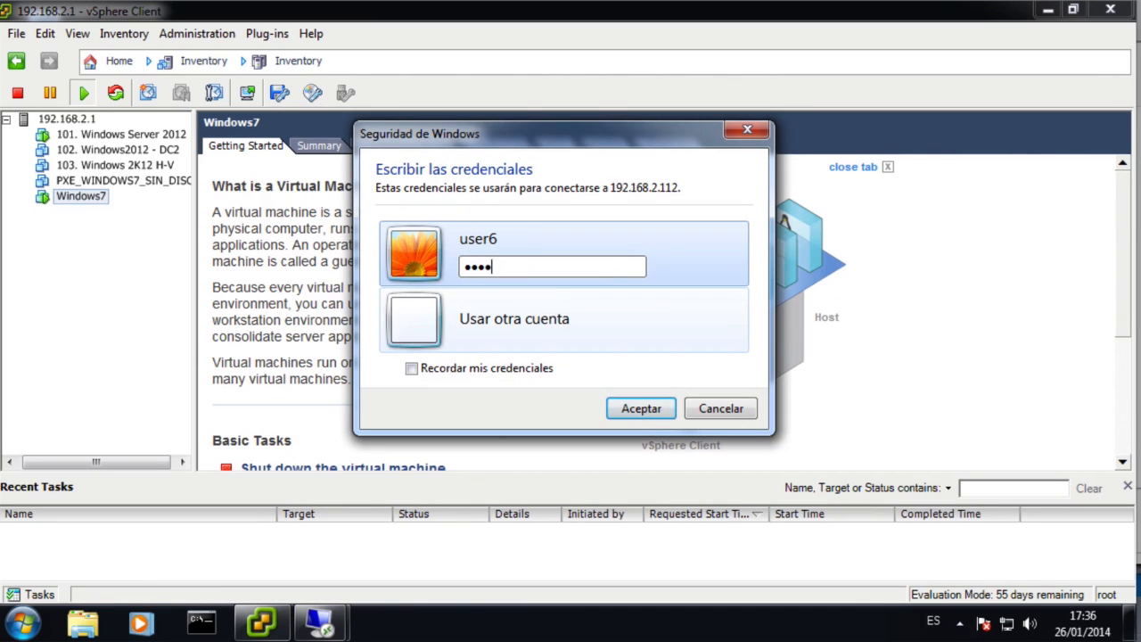
text(•••••)
key(Return)
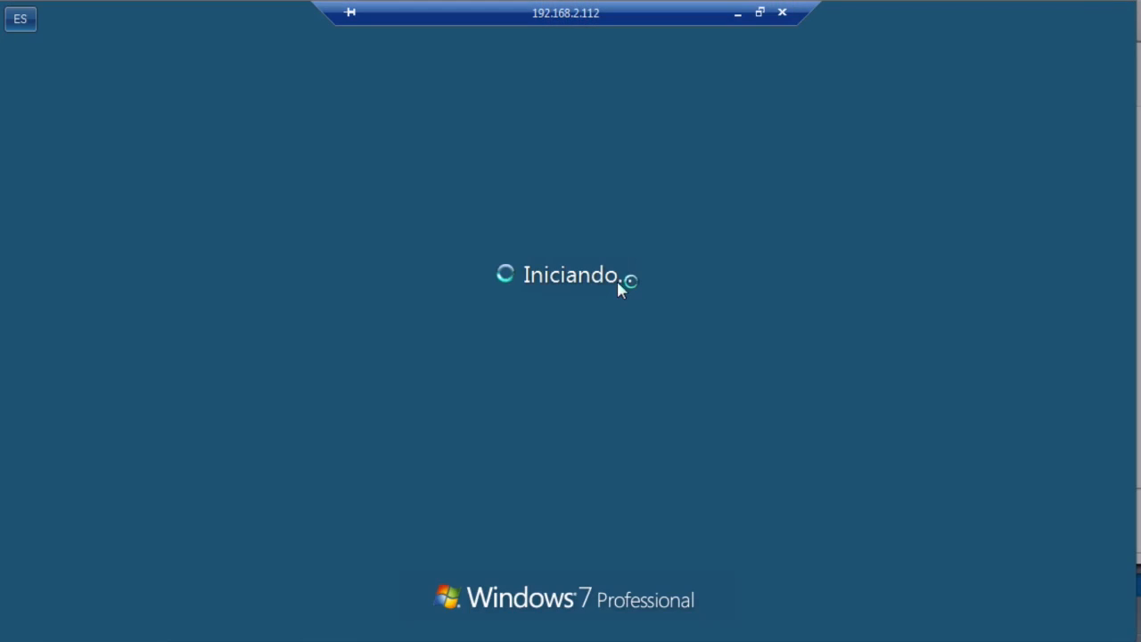